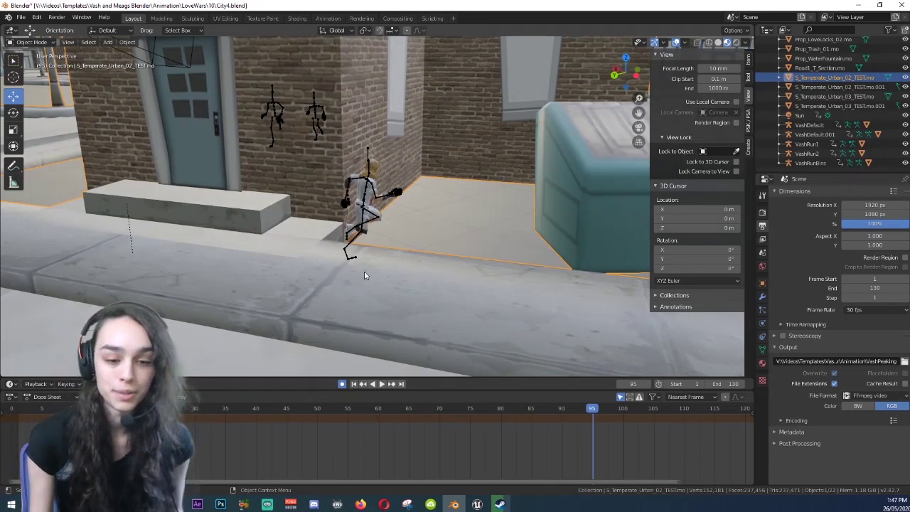
# Step: Select the VashRunBins armature at the building corner and review its run from frame 76 to 95
pyautogui.scroll(6, 411, 181)
pyautogui.click(347, 114)
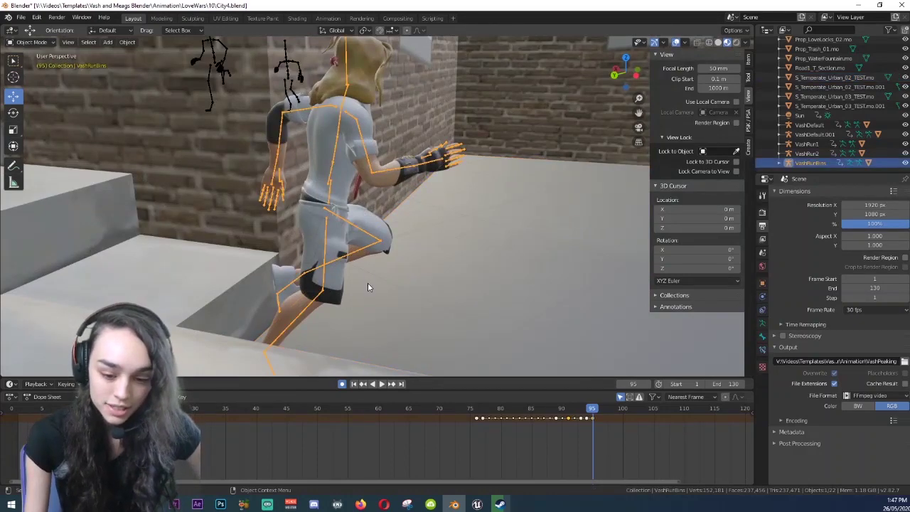
pyautogui.scroll(-8, 368, 288)
pyautogui.click(476, 411)
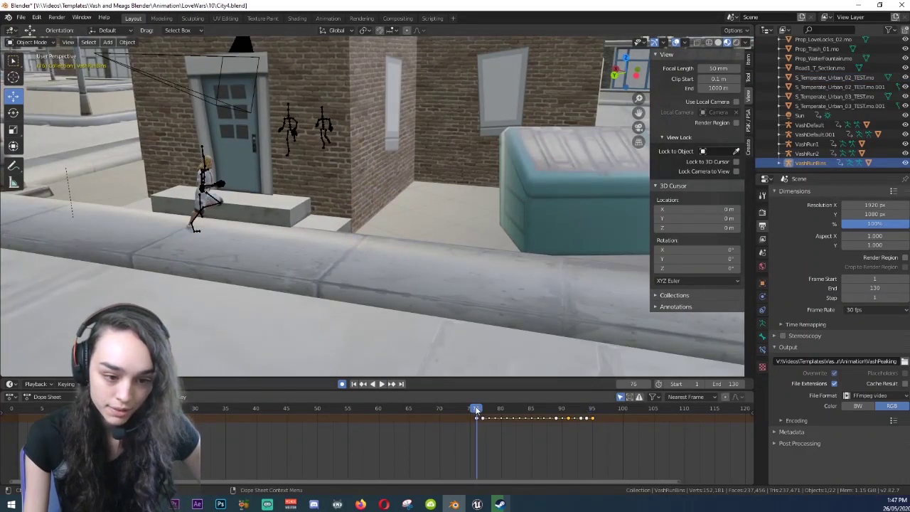
pyautogui.moveTo(486, 412); pyautogui.dragTo(545, 356)
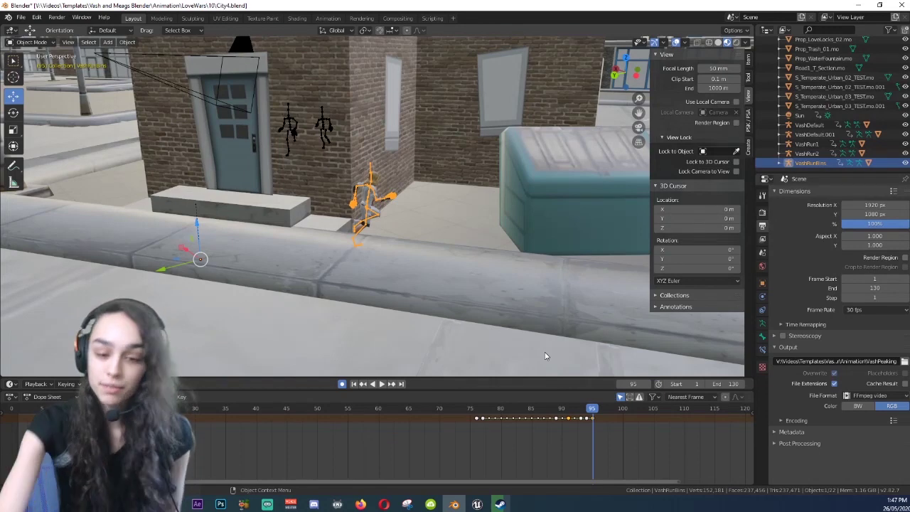
# Step: Duplicate the VashRunBins armature together with its character mesh, leaving the copy in place
pyautogui.press('KP_Decimal')
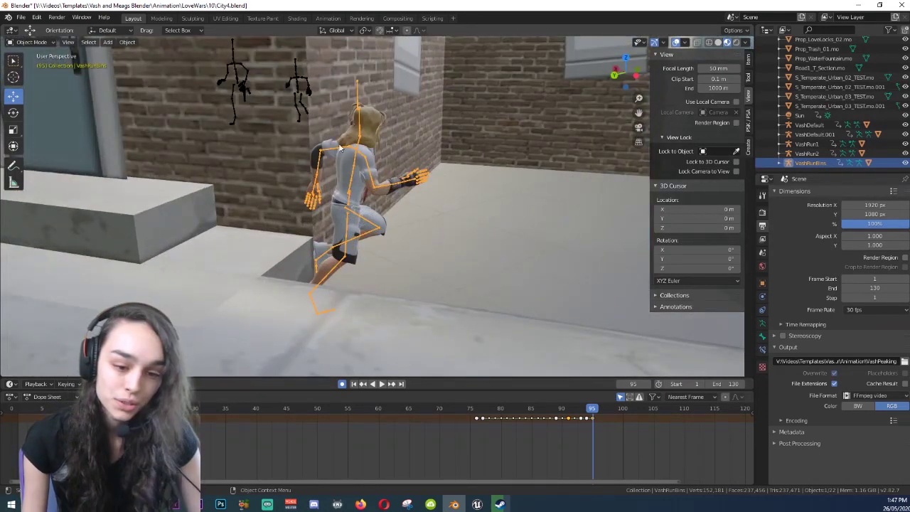
pyautogui.click(370, 136)
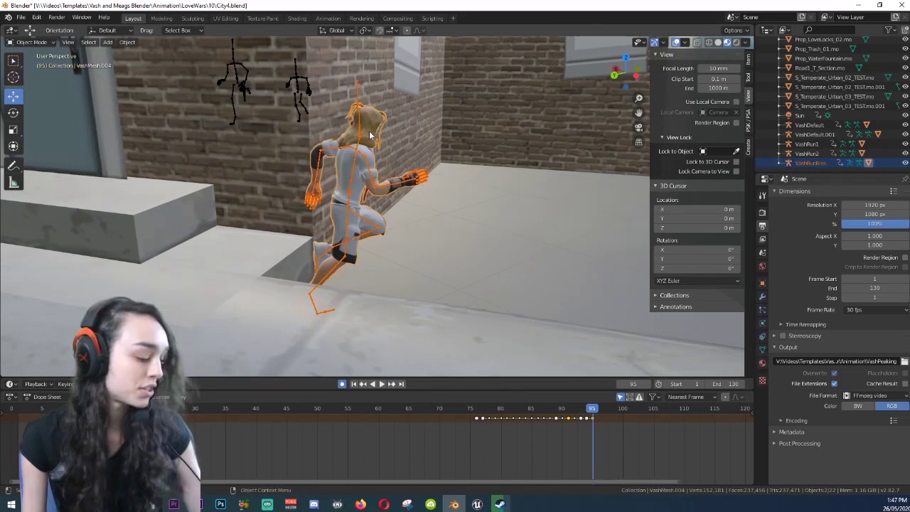
pyautogui.hotkey('shift', 'd')
pyautogui.rightClick(370, 135)
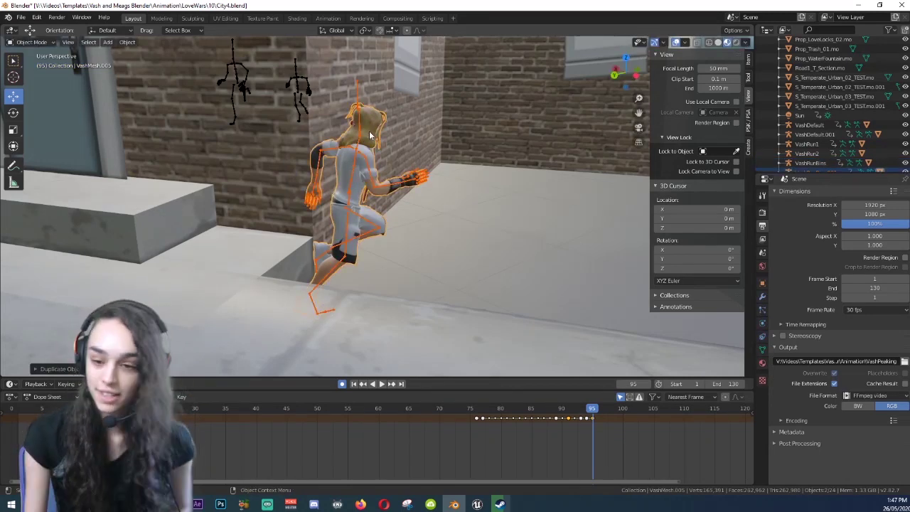
# Step: Rename the duplicated armature as VashRunBins.2 and make it the selected object
pyautogui.scroll(-1, 813, 165)
pyautogui.doubleClick(832, 163)
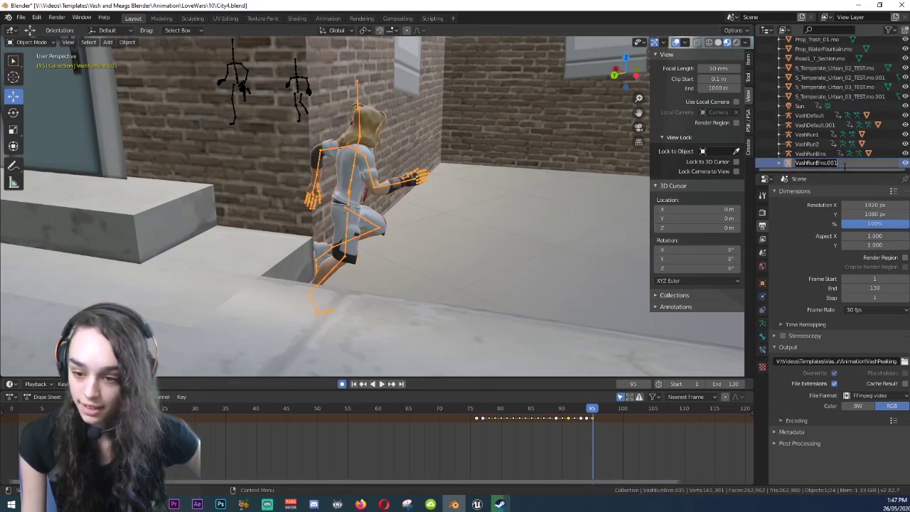
pyautogui.doubleClick(831, 164)
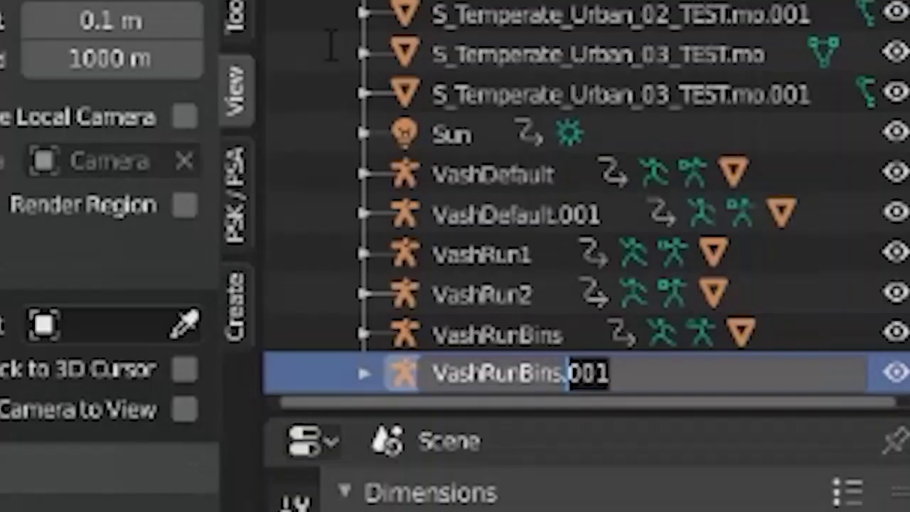
pyautogui.write('2')
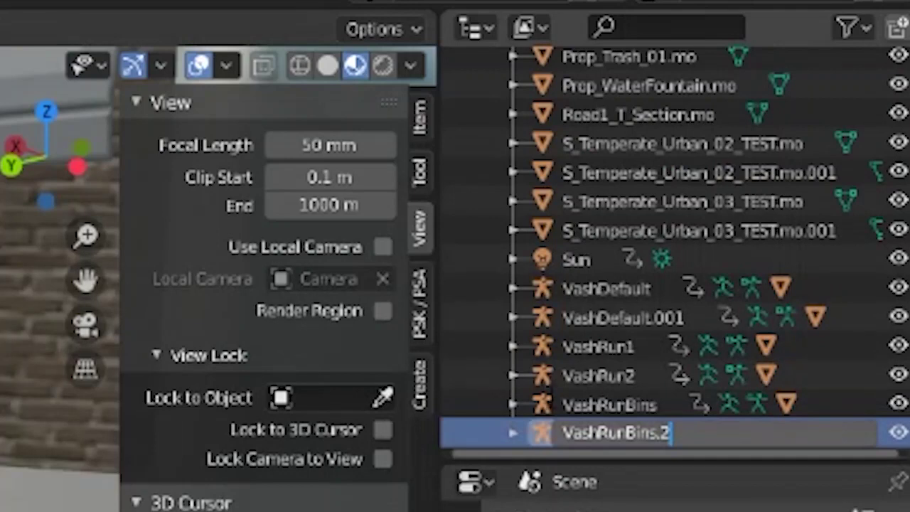
pyautogui.press('Return')
pyautogui.click(616, 404)
pyautogui.click(634, 434)
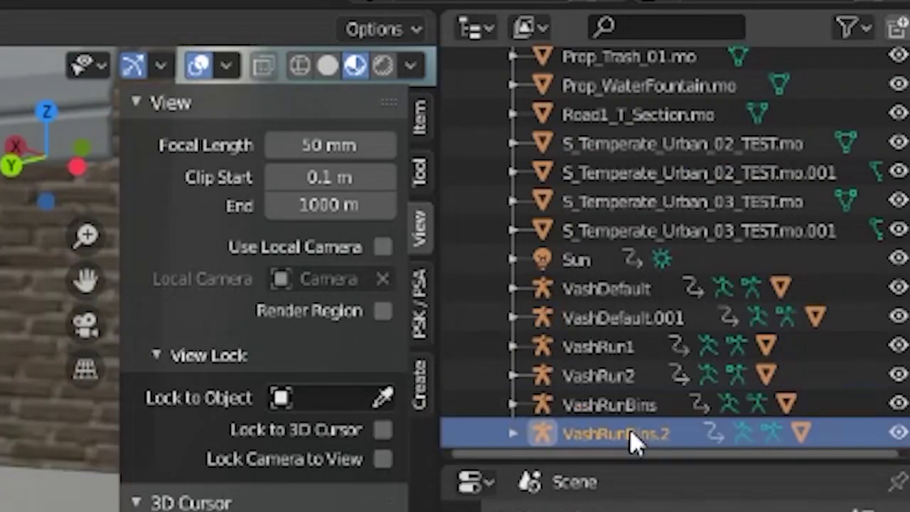
# Step: Delete all VashRunBins.2 keyframes before frame 95, keeping only the keyframe at 95
pyautogui.click(540, 411)
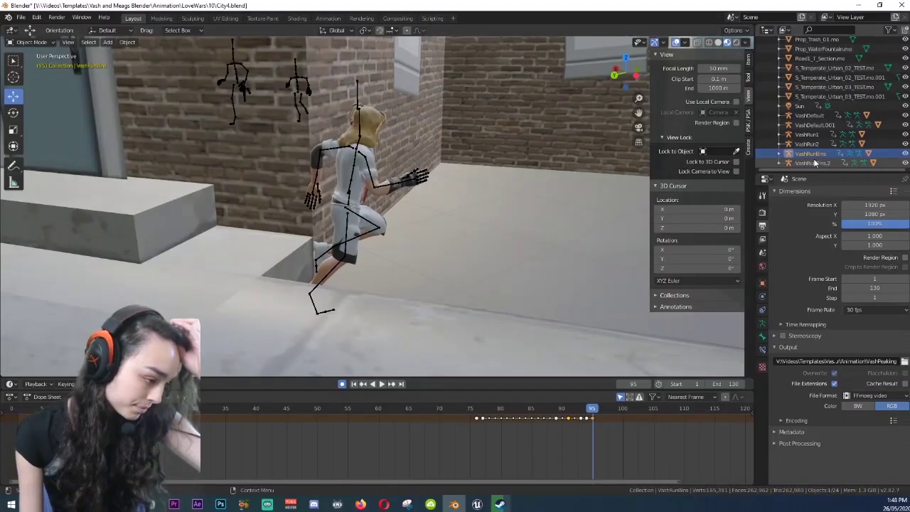
pyautogui.click(815, 164)
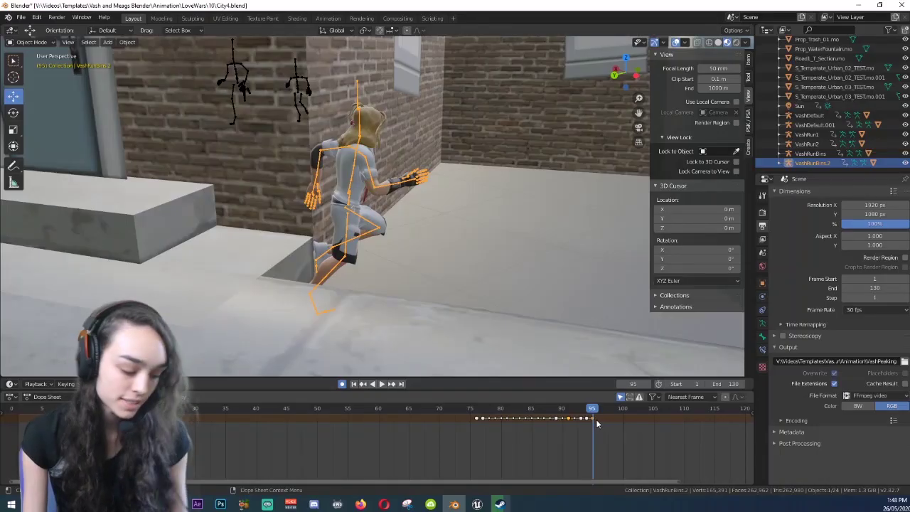
pyautogui.press('i')
pyautogui.click(551, 404)
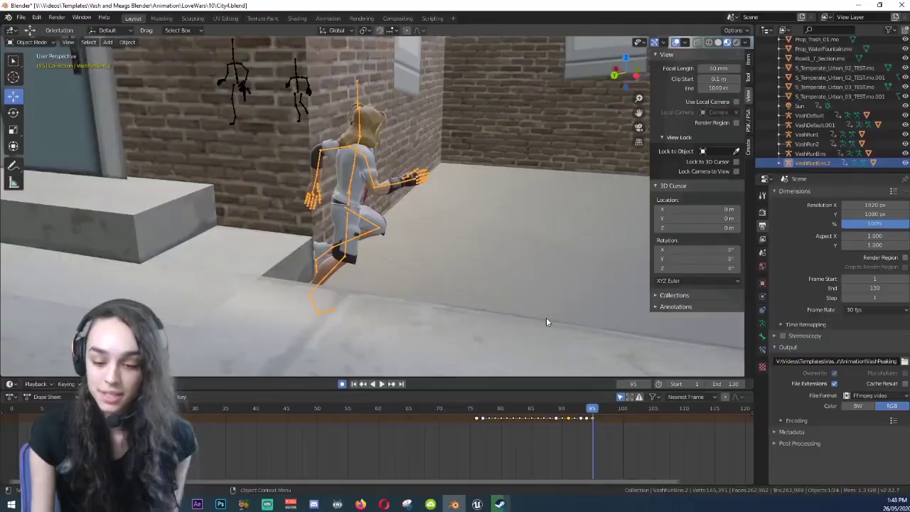
pyautogui.click(606, 207)
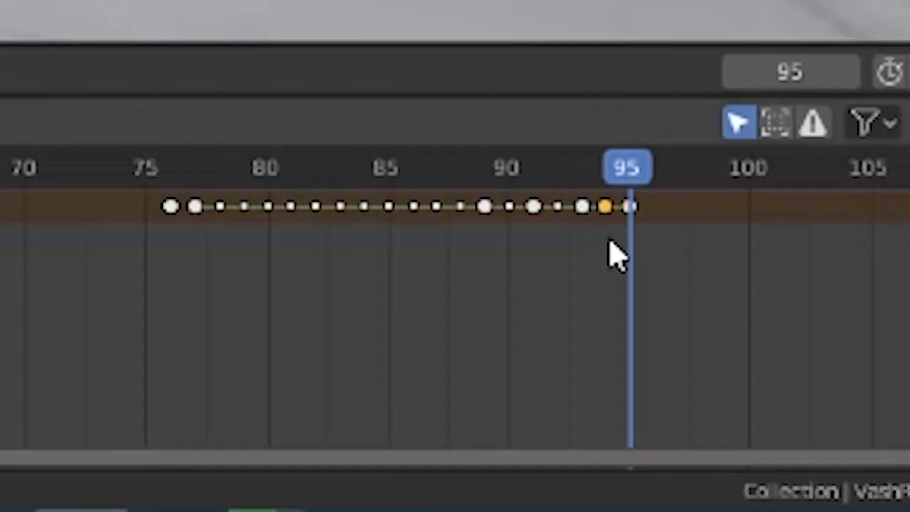
pyautogui.moveTo(609, 242); pyautogui.dragTo(100, 204)
pyautogui.press('x')
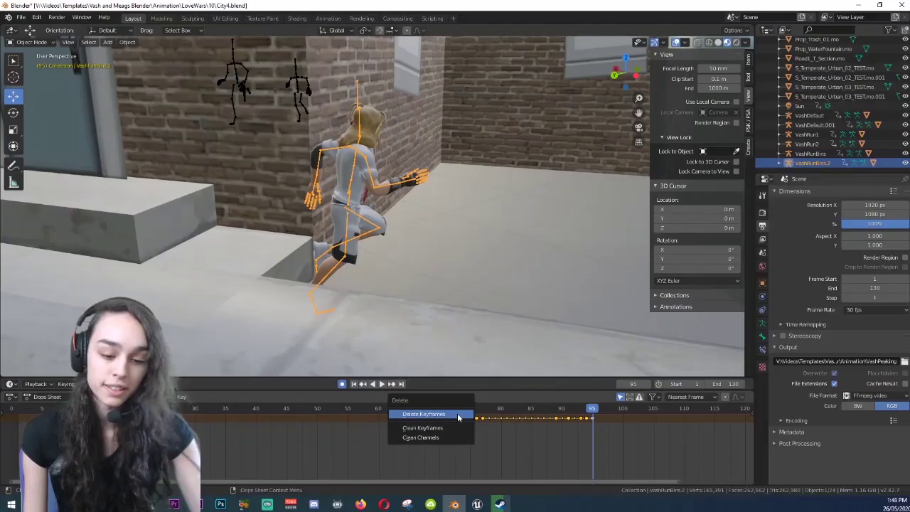
pyautogui.click(437, 415)
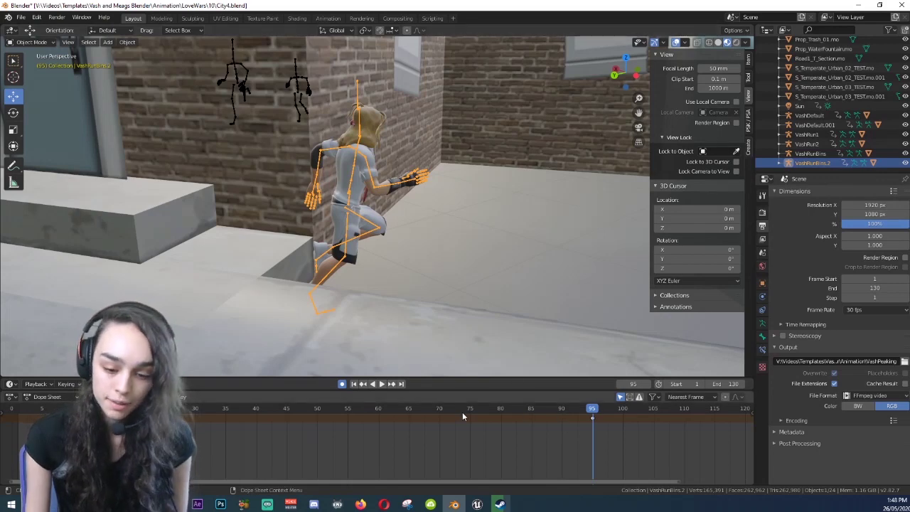
# Step: Play the animation up to frame 95 to compare the original runner with the stationary duplicate
pyautogui.moveTo(430, 409); pyautogui.dragTo(436, 409)
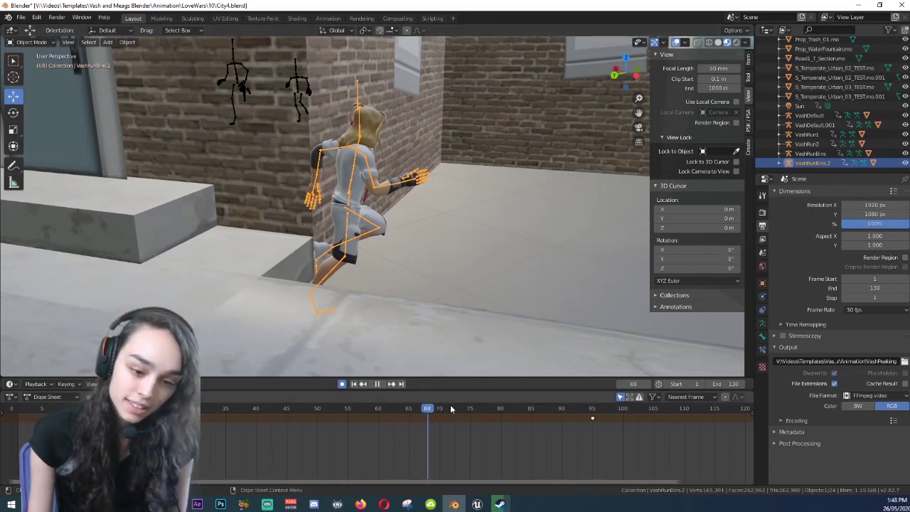
pyautogui.press('Escape')
pyautogui.scroll(-6, 379, 289)
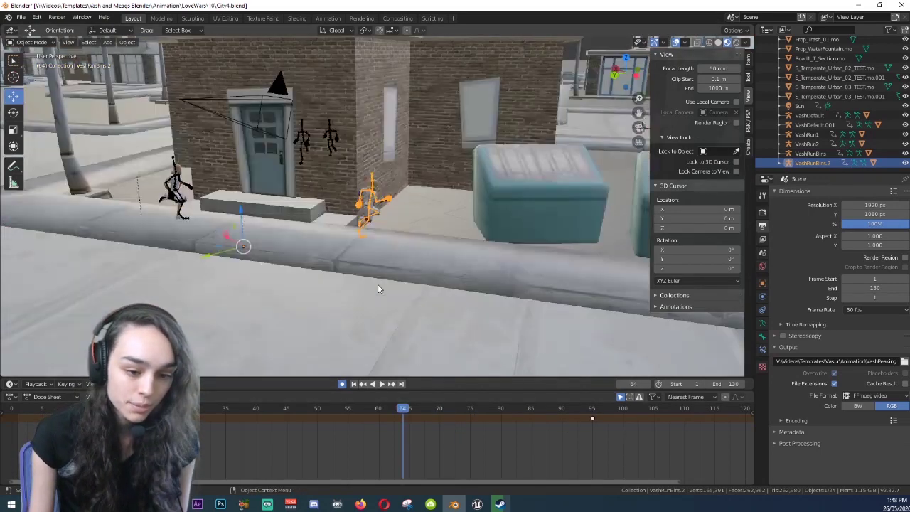
pyautogui.moveTo(380, 289)
pyautogui.mouseDown(button='middle')
pyautogui.moveTo(450, 305)
pyautogui.moveTo(370, 295)
pyautogui.mouseUp(button='middle')
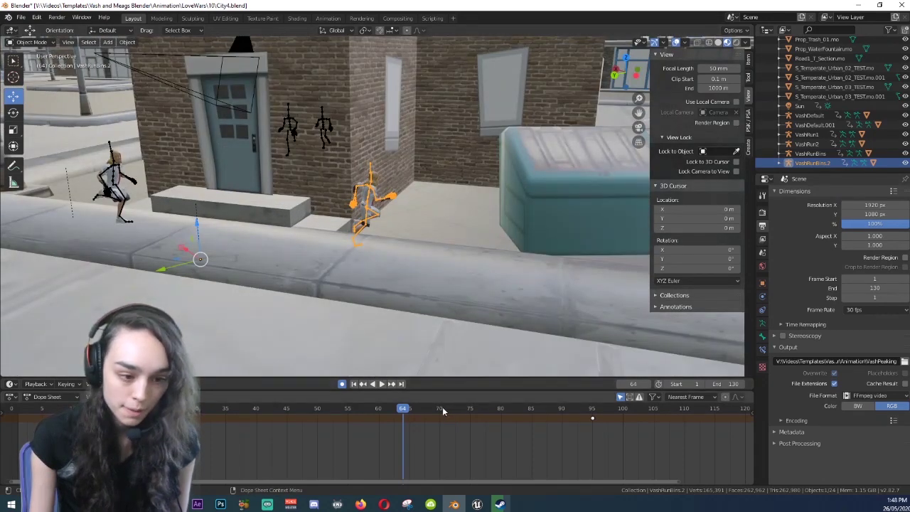
pyautogui.press('space')
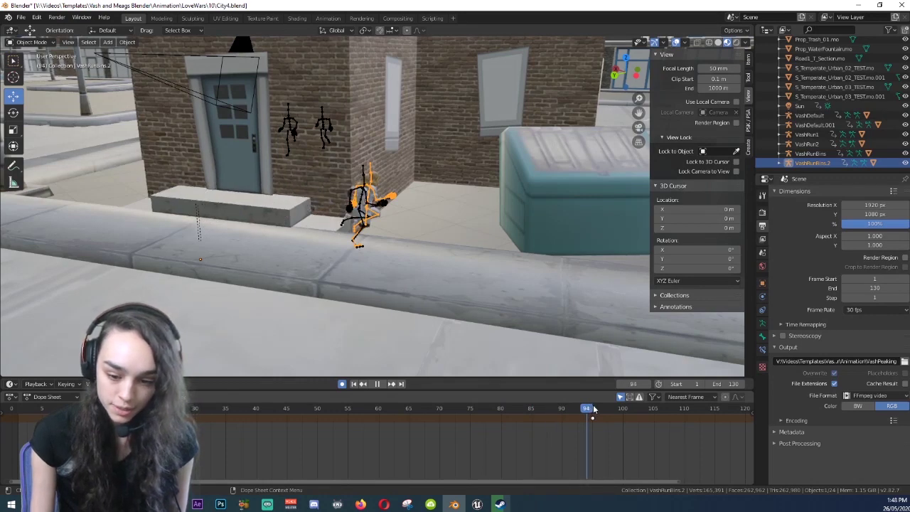
pyautogui.press('space')
pyautogui.press('KP_Decimal')
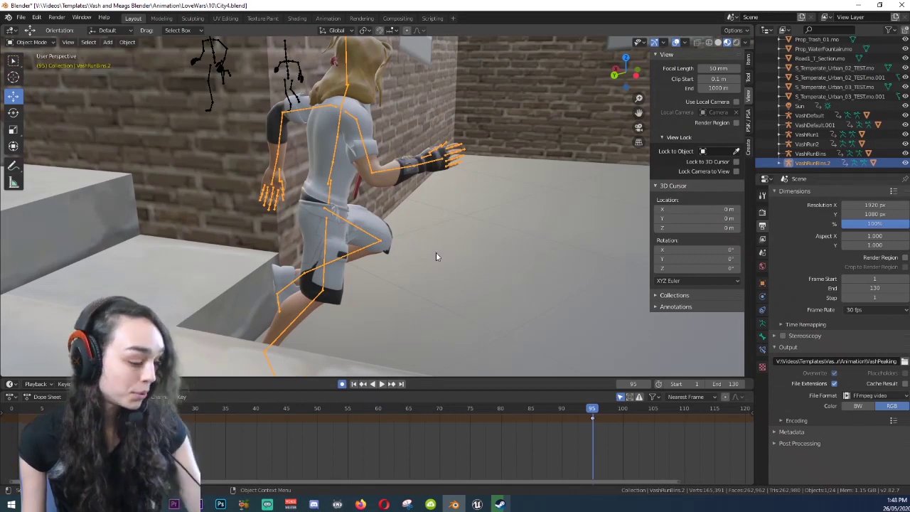
# Step: Save the scene file
pyautogui.hotkey('shift', 's')
pyautogui.press('Escape')
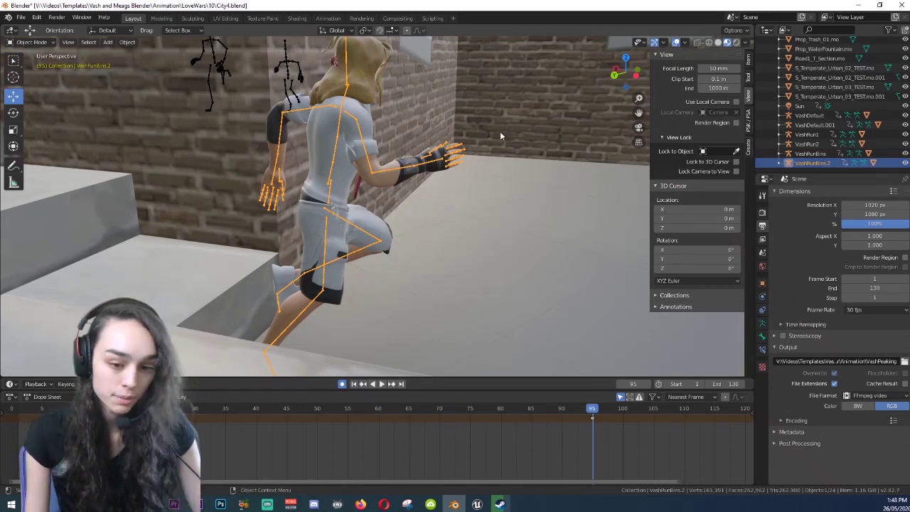
pyautogui.hotkey('ctrl', 's')
pyautogui.scroll(-10, 455, 266)
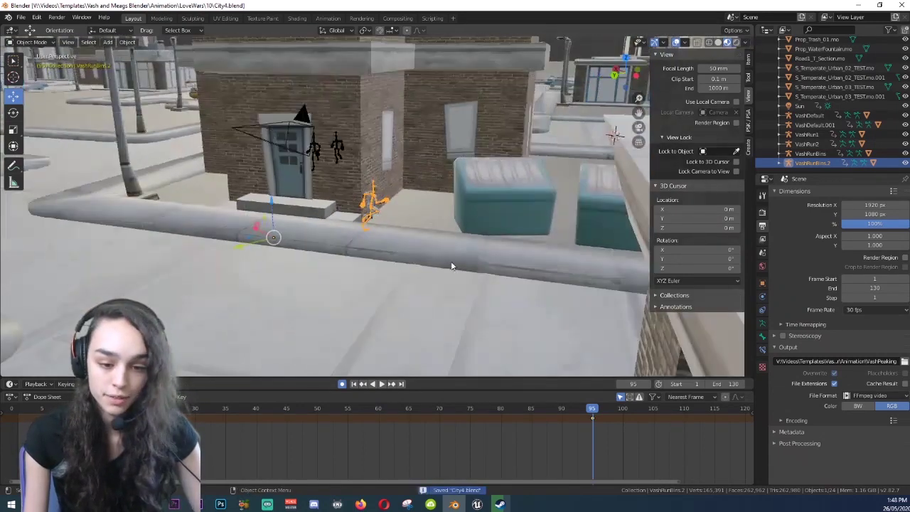
# Step: Import the VashRunning.fbx animation file into the scene
pyautogui.click(29, 16)
pyautogui.moveTo(64, 146)
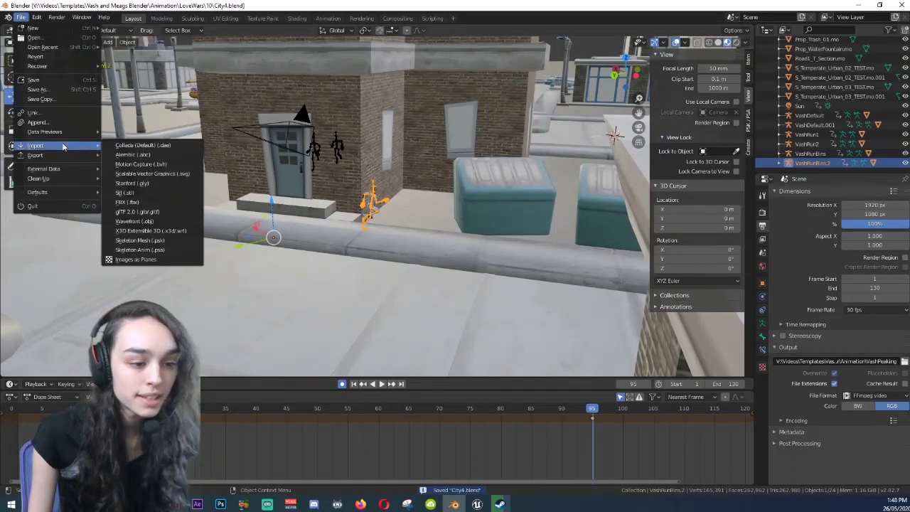
pyautogui.click(157, 202)
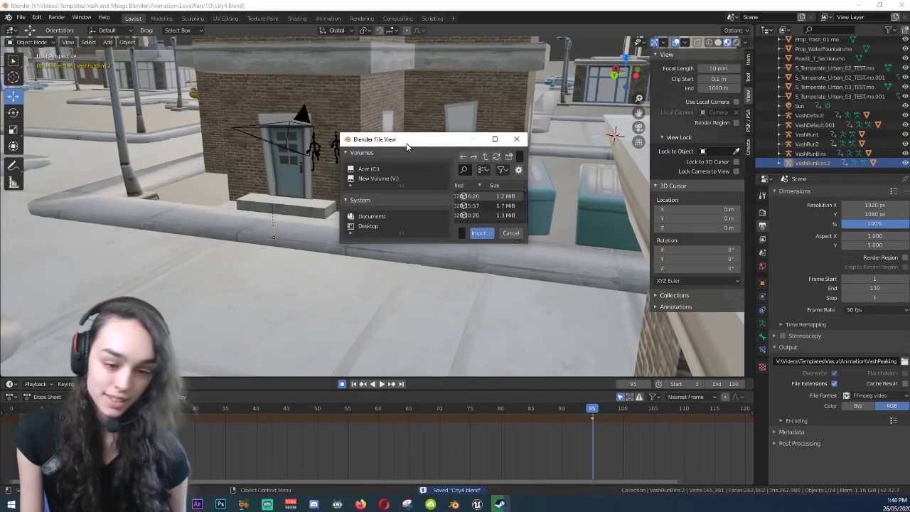
pyautogui.click(493, 140)
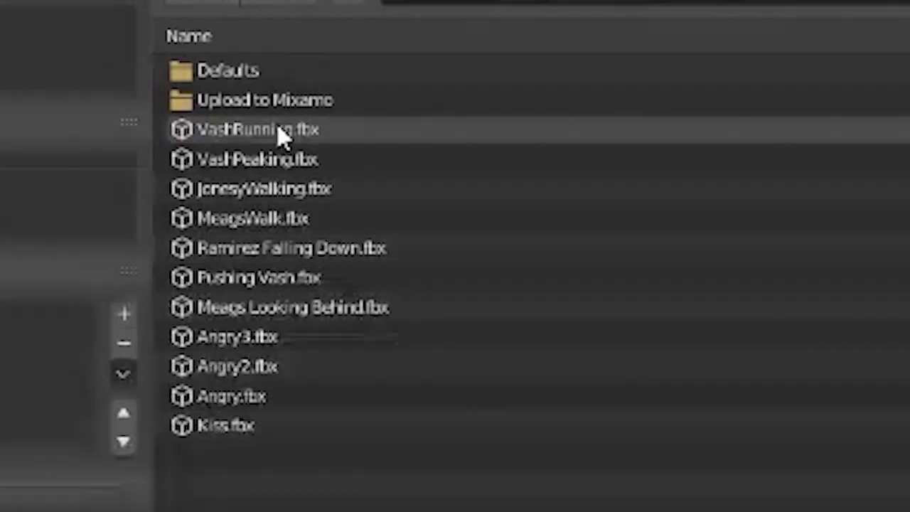
pyautogui.doubleClick(281, 139)
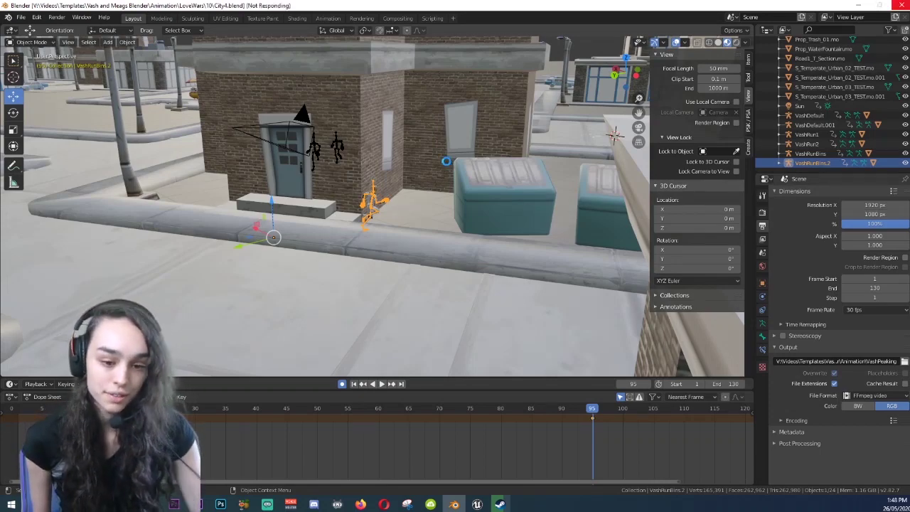
# Step: Move all keyframes of the imported running armature along the timeline so they start at frame 96
pyautogui.scroll(-4, 448, 166)
pyautogui.moveTo(441, 182); pyautogui.dragTo(504, 252, button='middle')
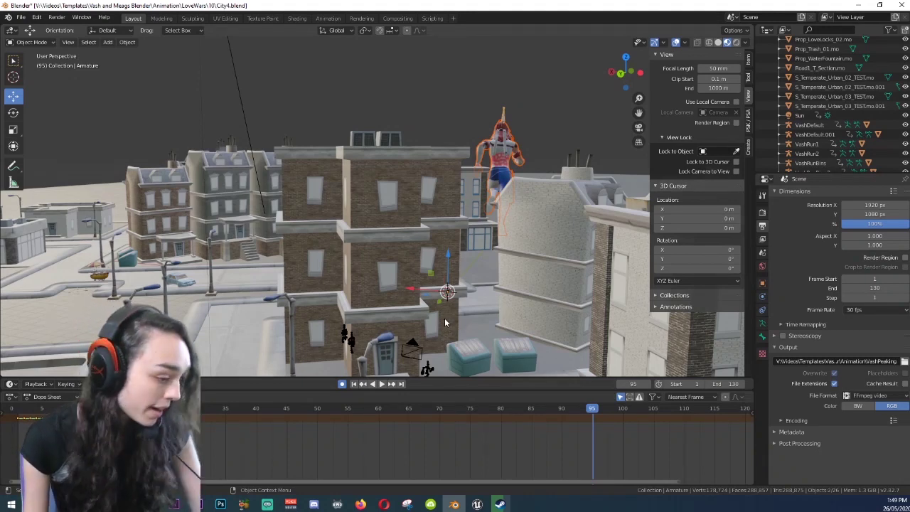
pyautogui.moveTo(447, 327); pyautogui.dragTo(385, 334, button='middle')
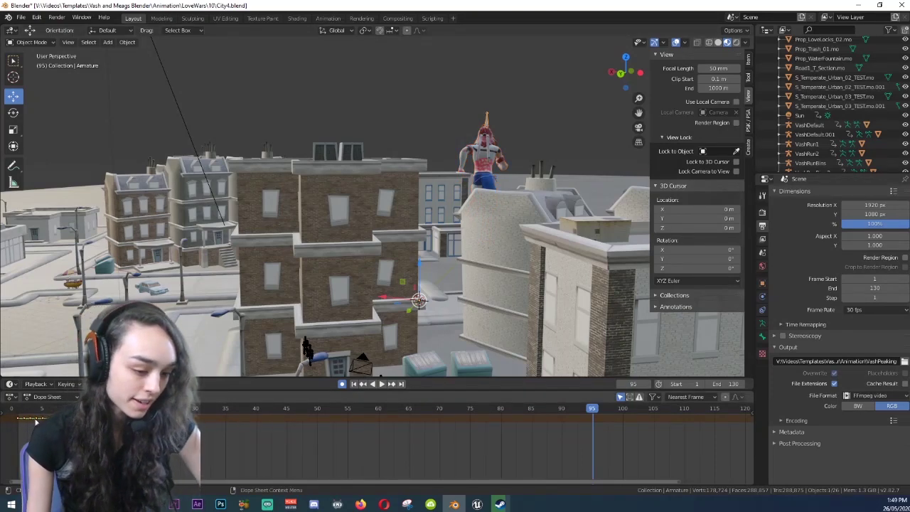
pyautogui.press('g')
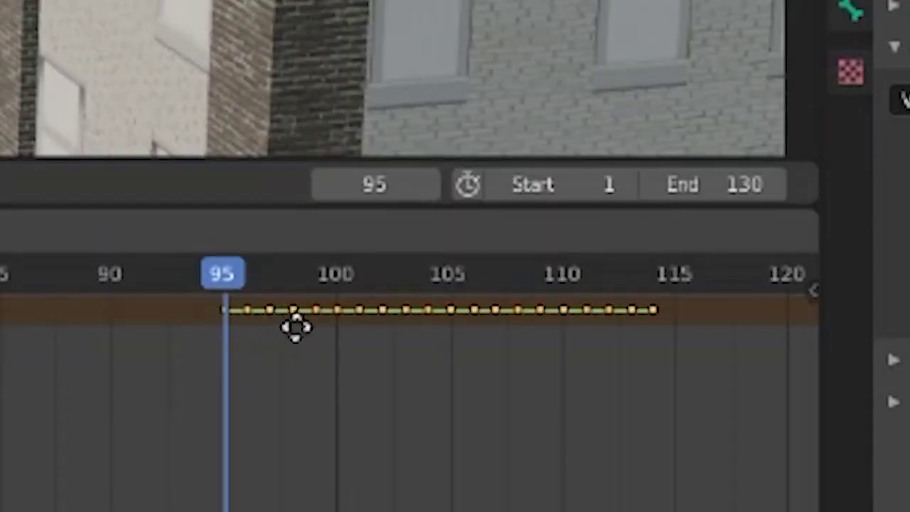
pyautogui.click(297, 328)
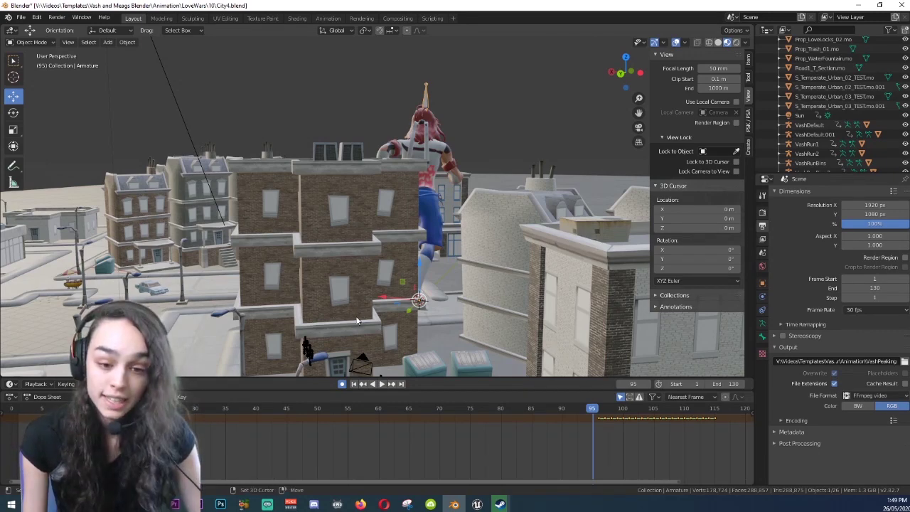
# Step: Link the imported running armature's animation data to the VashRunBins.2 armature
pyautogui.scroll(6, 352, 313)
pyautogui.scroll(1, 313, 245)
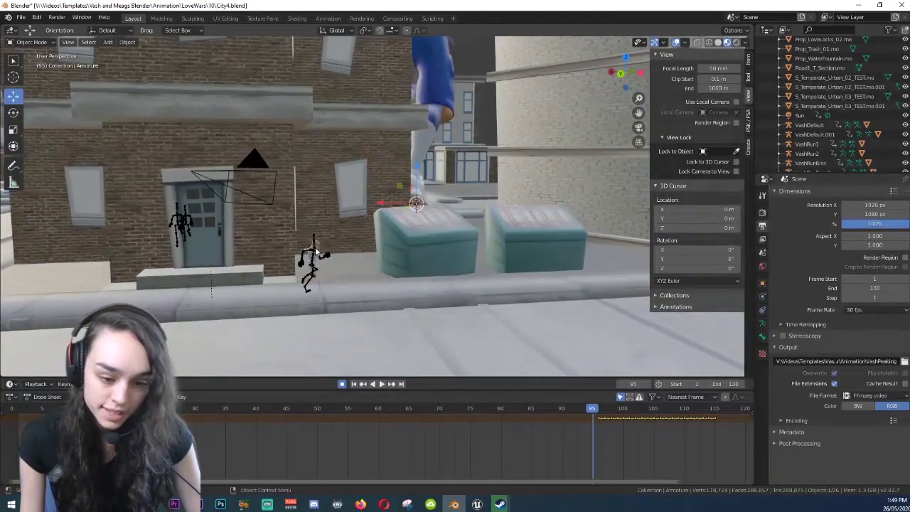
pyautogui.click(811, 162)
pyautogui.scroll(-1, 818, 164)
pyautogui.click(818, 163)
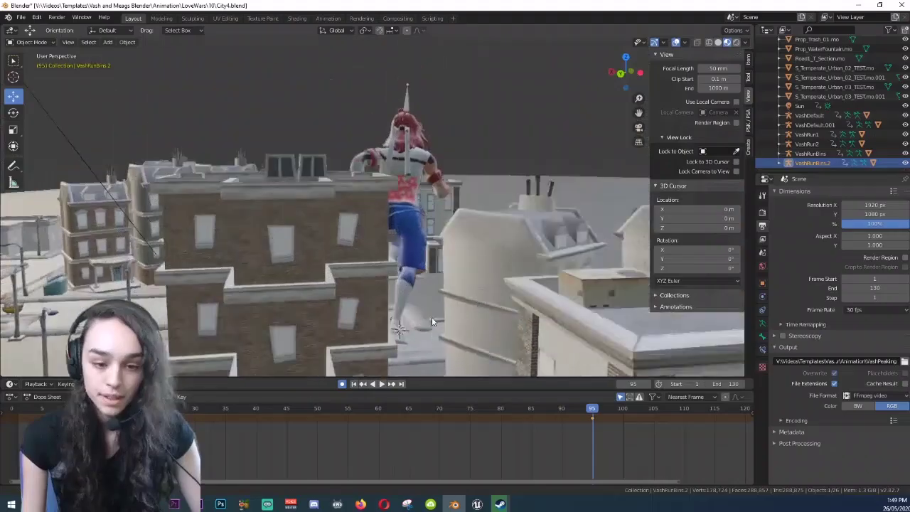
pyautogui.click(407, 146)
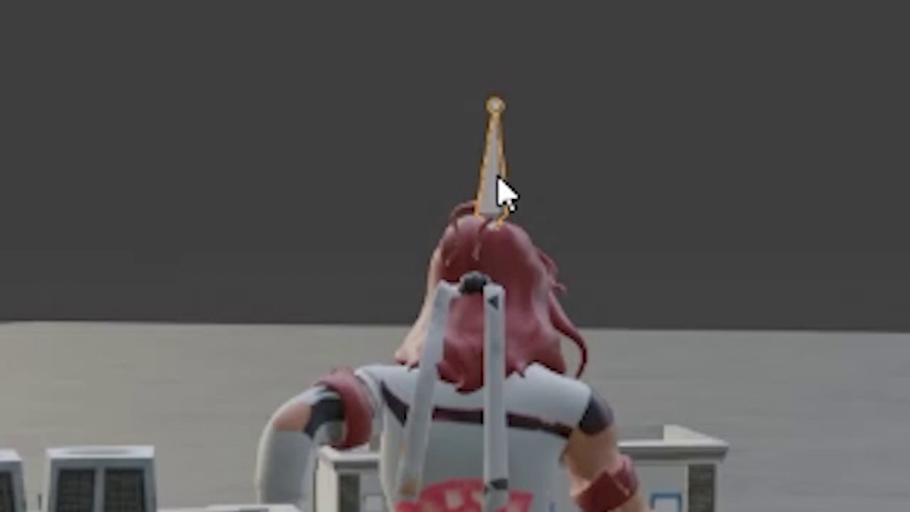
pyautogui.hotkey('ctrl', 'l')
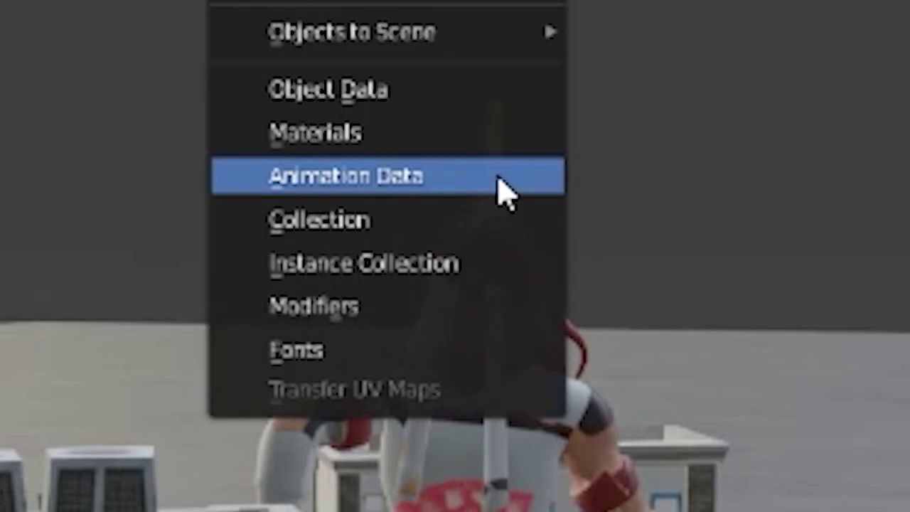
pyautogui.click(500, 187)
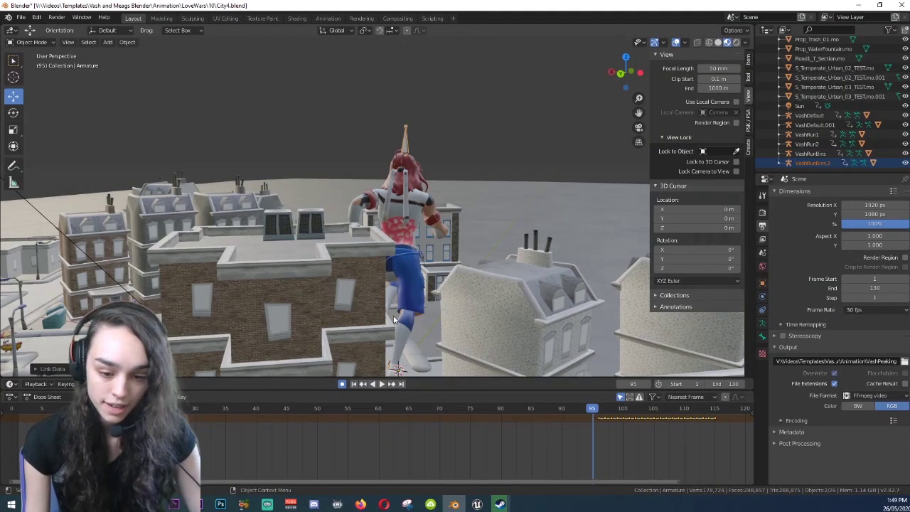
# Step: Move the VashRunBins.2 armature over to the original runner's final position at the alley entrance
pyautogui.keyDown('shift'); pyautogui.moveTo(394, 319); pyautogui.dragTo(357, 197, button='middle'); pyautogui.keyUp('shift')
pyautogui.scroll(8, 349, 199)
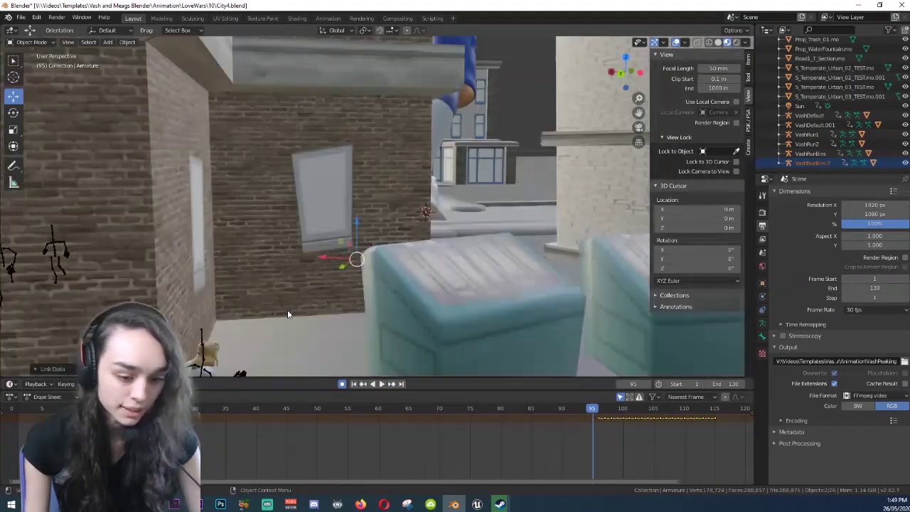
pyautogui.keyDown('shift'); pyautogui.moveTo(288, 310); pyautogui.dragTo(392, 174, button='middle'); pyautogui.keyUp('shift')
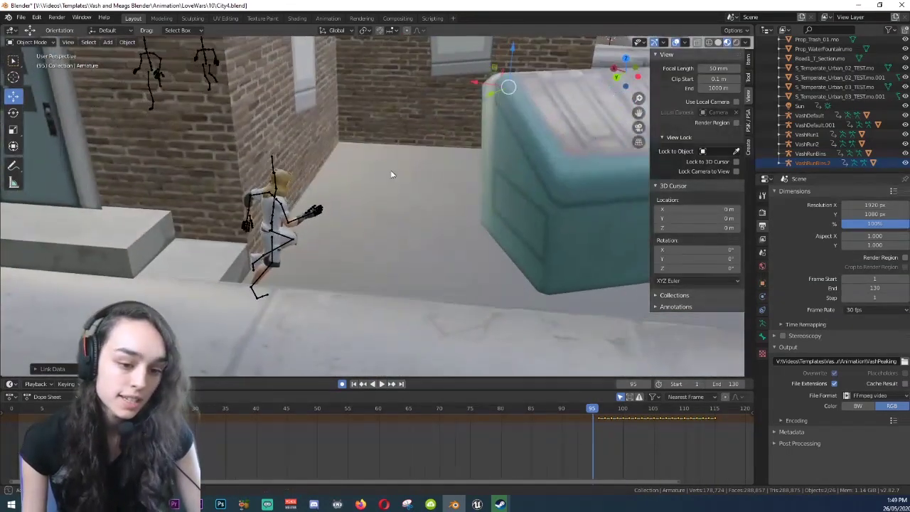
pyautogui.keyDown('shift'); pyautogui.moveTo(228, 299); pyautogui.dragTo(389, 236, button='middle'); pyautogui.keyUp('shift')
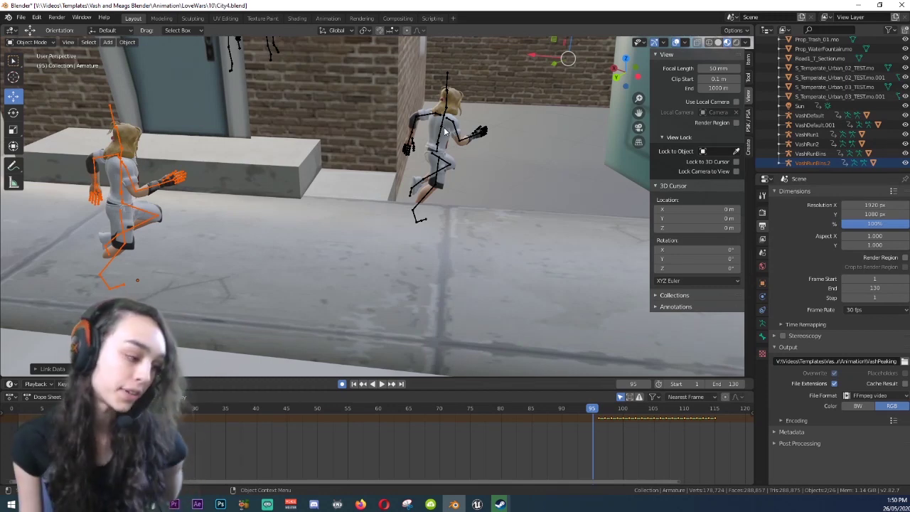
pyautogui.moveTo(445, 132); pyautogui.dragTo(187, 212, button='middle')
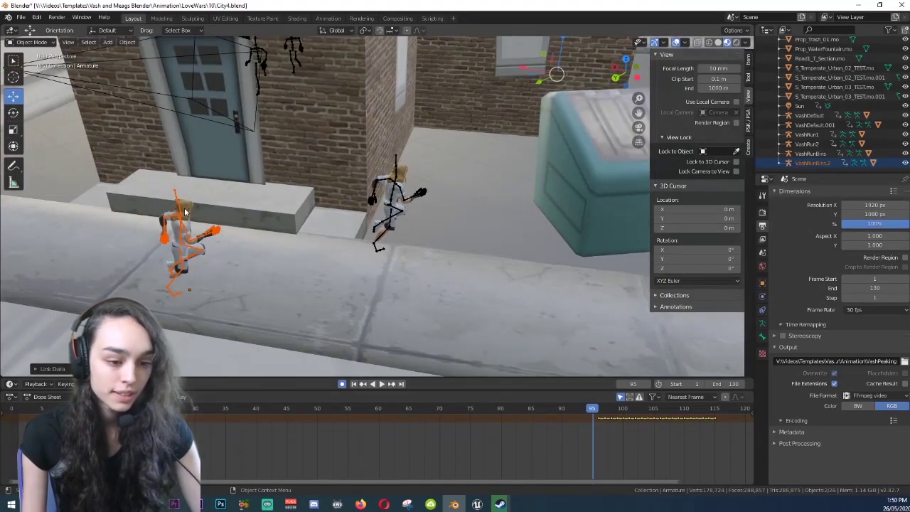
pyautogui.scroll(-5, 301, 212)
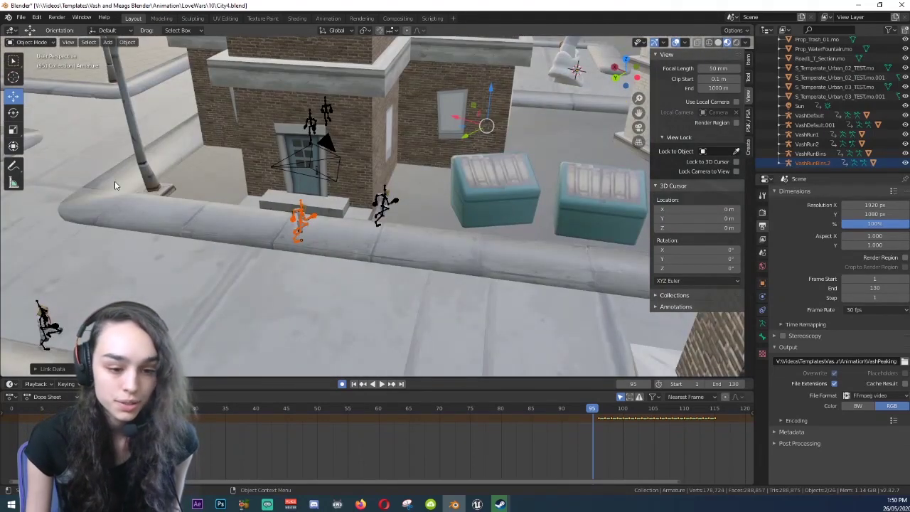
pyautogui.scroll(7, 116, 185)
pyautogui.click(146, 206)
pyautogui.scroll(-4, 177, 221)
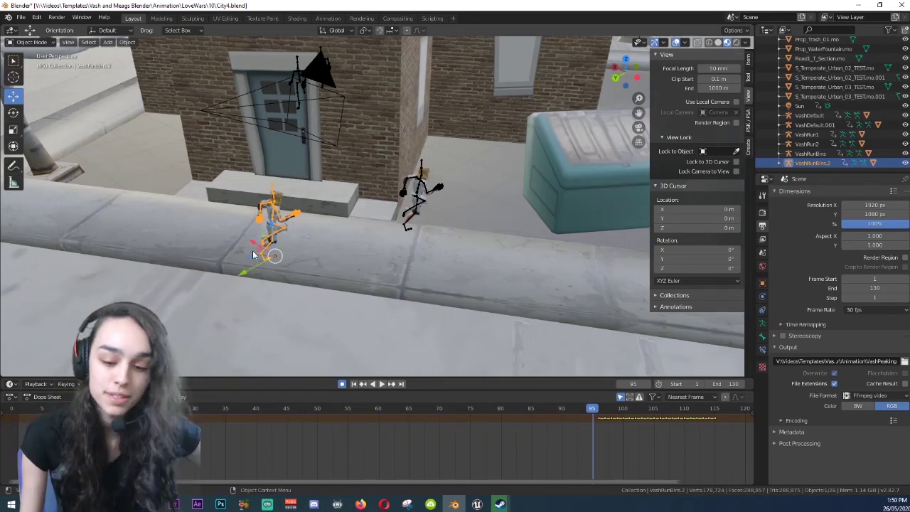
pyautogui.scroll(4, 243, 268)
pyautogui.moveTo(163, 312); pyautogui.dragTo(430, 271)
pyautogui.scroll(2, 475, 266)
pyautogui.scroll(-4, 475, 265)
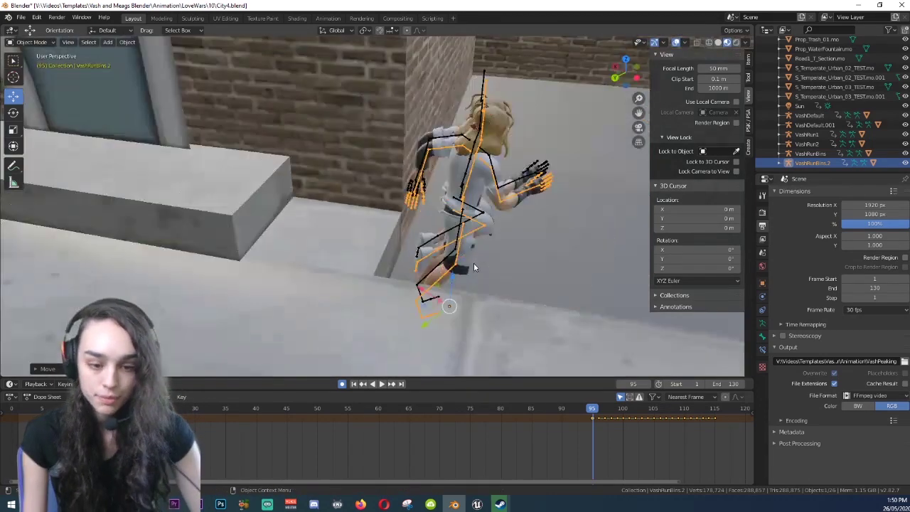
# Step: Align VashRunBins.2 with the original runner by moving it along Y, and about 0.073 m along X
pyautogui.moveTo(474, 262); pyautogui.dragTo(315, 220, button='middle')
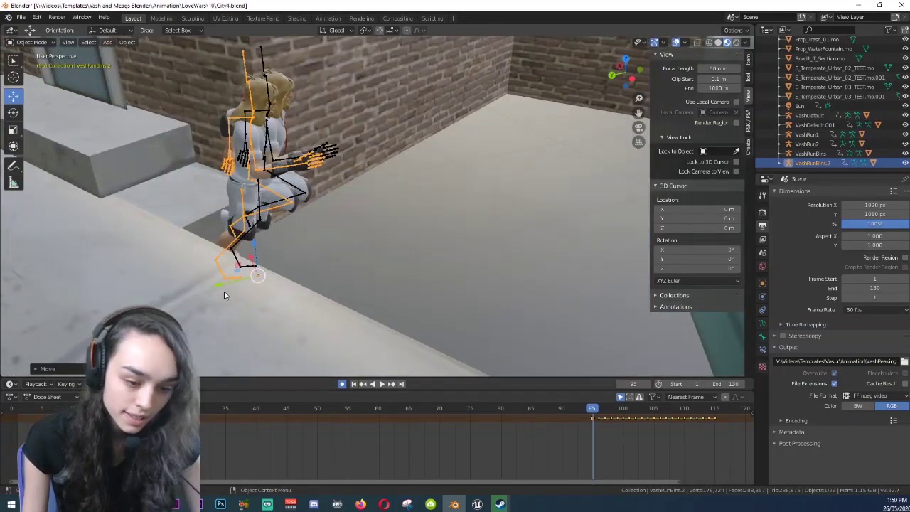
pyautogui.press('g')
pyautogui.press('y')
pyautogui.click(235, 276)
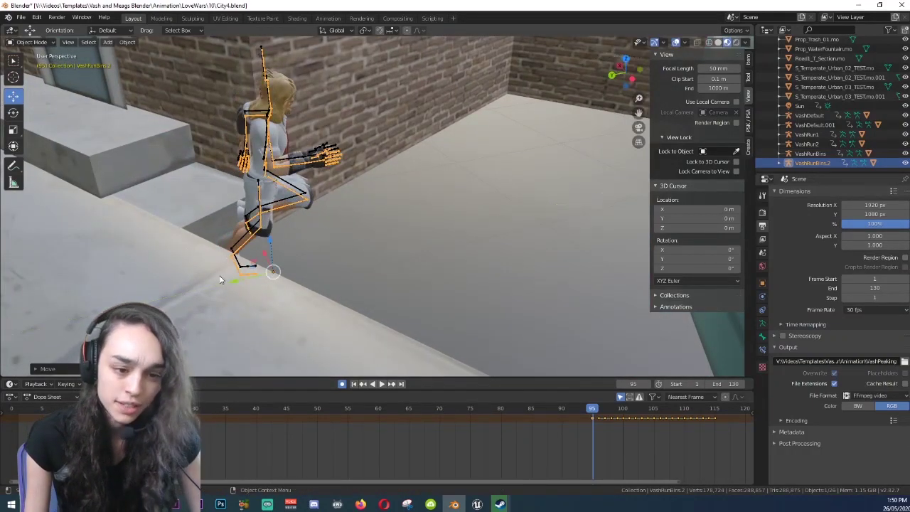
pyautogui.moveTo(235, 275); pyautogui.dragTo(323, 280, button='middle')
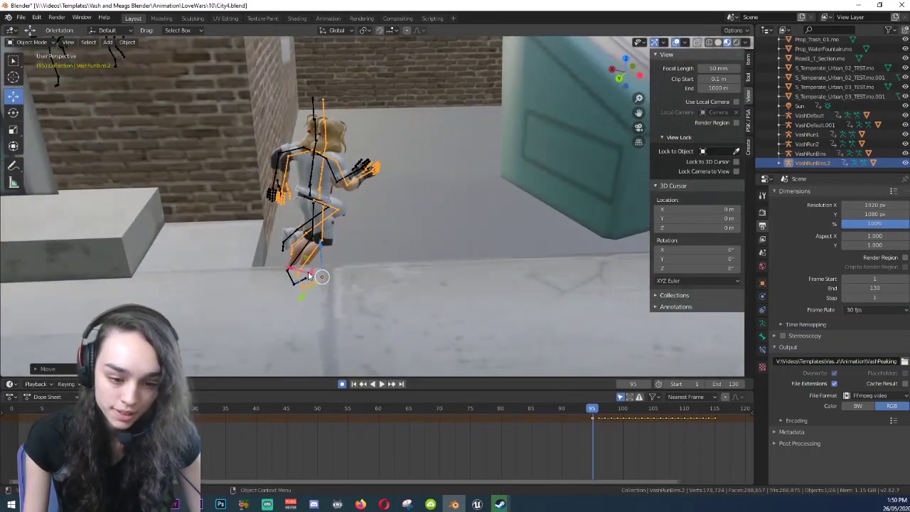
pyautogui.press('g')
pyautogui.press('x')
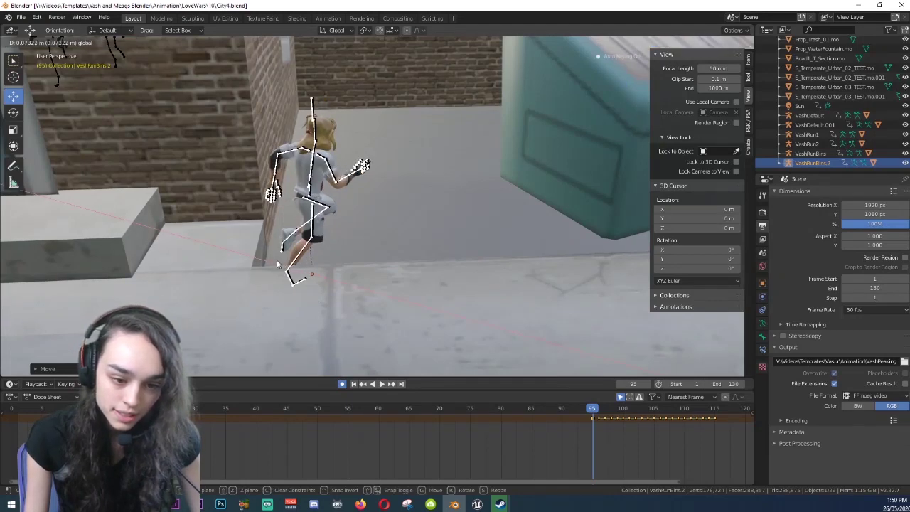
pyautogui.click(277, 264)
# Step: Fine-tune the overlap of VashRunBins.2 with the original runner, ending with a nudge of about 0.005 m along X
pyautogui.moveTo(278, 265); pyautogui.dragTo(183, 274, button='middle')
pyautogui.press('g')
pyautogui.click(427, 257)
pyautogui.scroll(3, 424, 258)
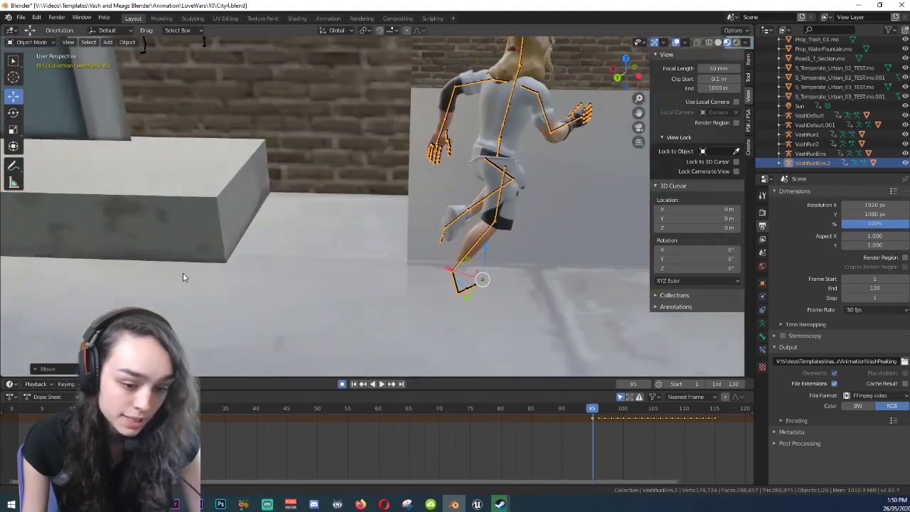
pyautogui.press('g')
pyautogui.click(471, 294)
pyautogui.moveTo(471, 294); pyautogui.dragTo(246, 248, button='middle')
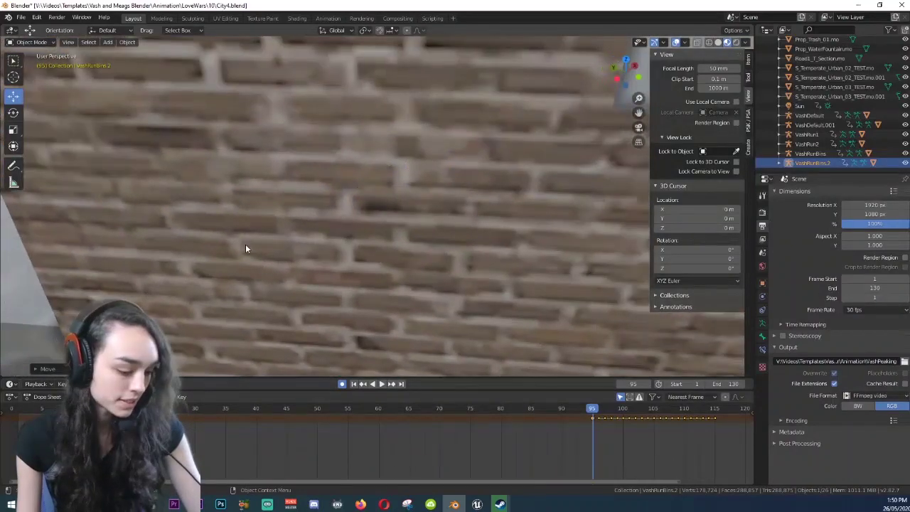
pyautogui.moveTo(243, 249); pyautogui.dragTo(429, 340, button='middle')
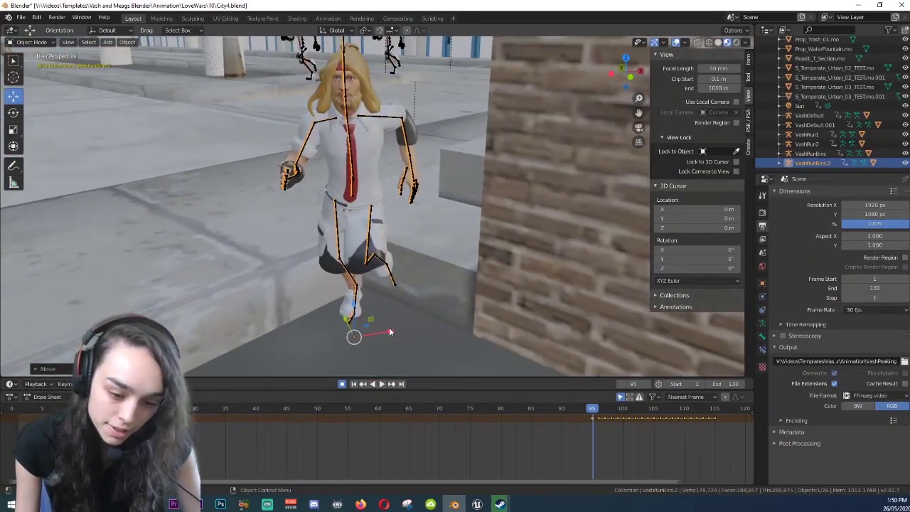
pyautogui.press('g')
pyautogui.press('x')
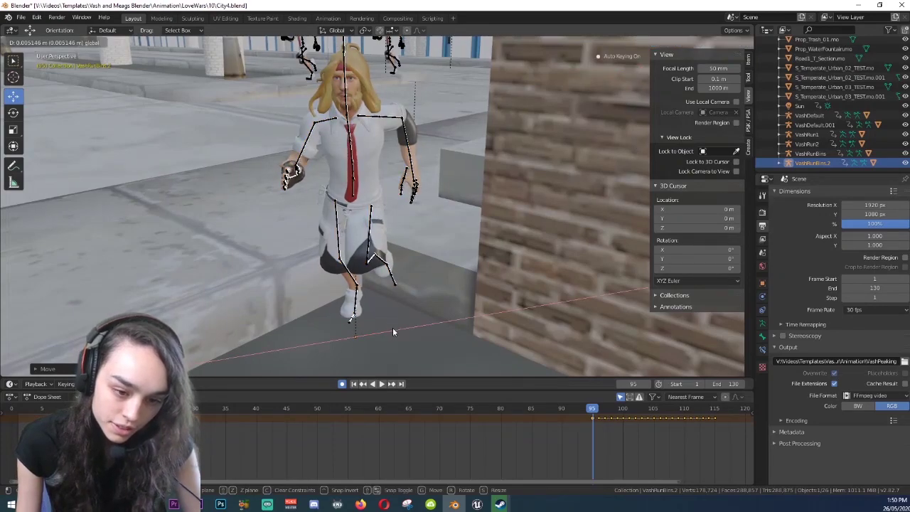
pyautogui.click(392, 332)
# Step: Nudge VashRunBins.2 about -0.007 m along Y so it matches the original runner in side view
pyautogui.moveTo(393, 331); pyautogui.dragTo(361, 357, button='middle')
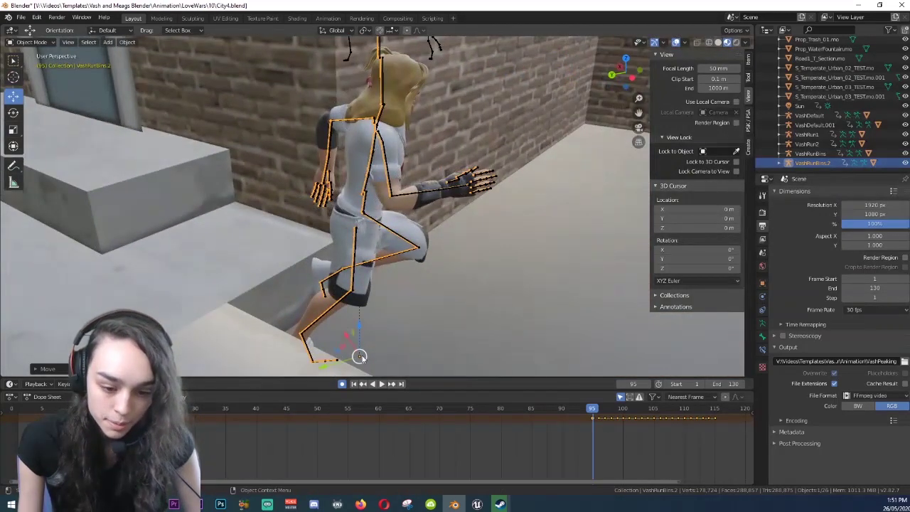
pyautogui.hotkey('ctrl', 'Tab')
pyautogui.click(344, 361)
pyautogui.press('g')
pyautogui.press('y')
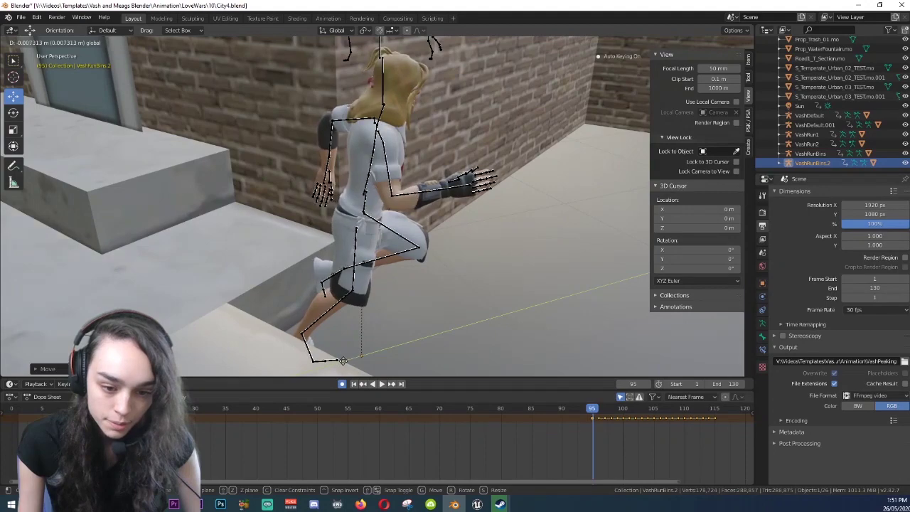
pyautogui.click(343, 361)
pyautogui.hotkey('ctrl', 'Tab')
pyautogui.moveTo(343, 361); pyautogui.dragTo(455, 256, button='middle')
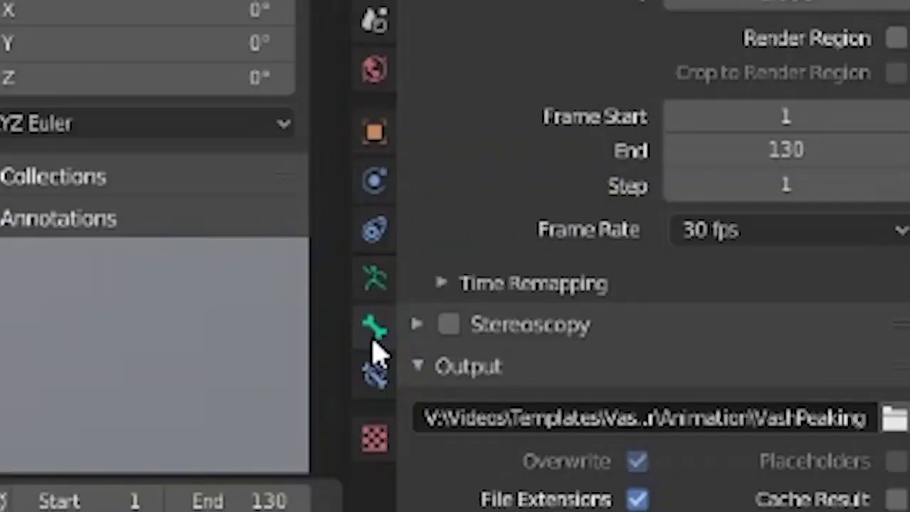
# Step: Open the armature's object data properties and play the animation from frame 95 to review the linked run
pyautogui.click(374, 281)
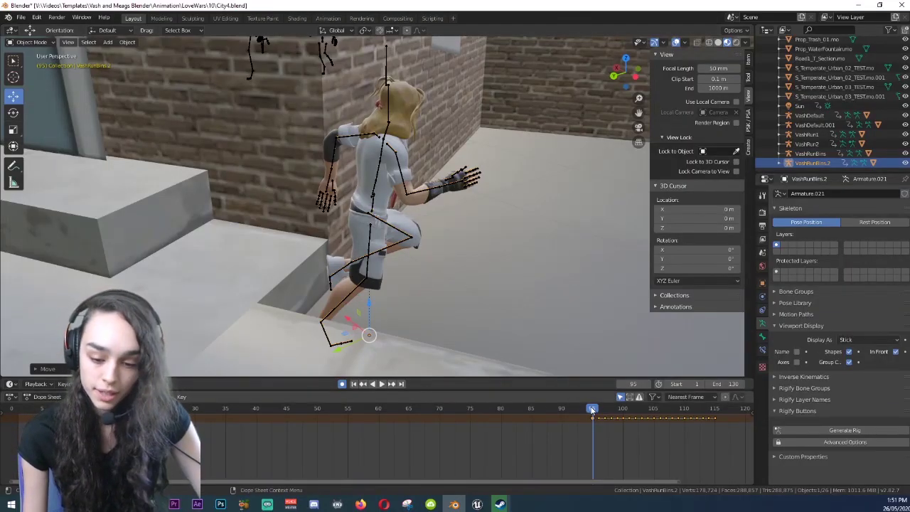
pyautogui.press('space')
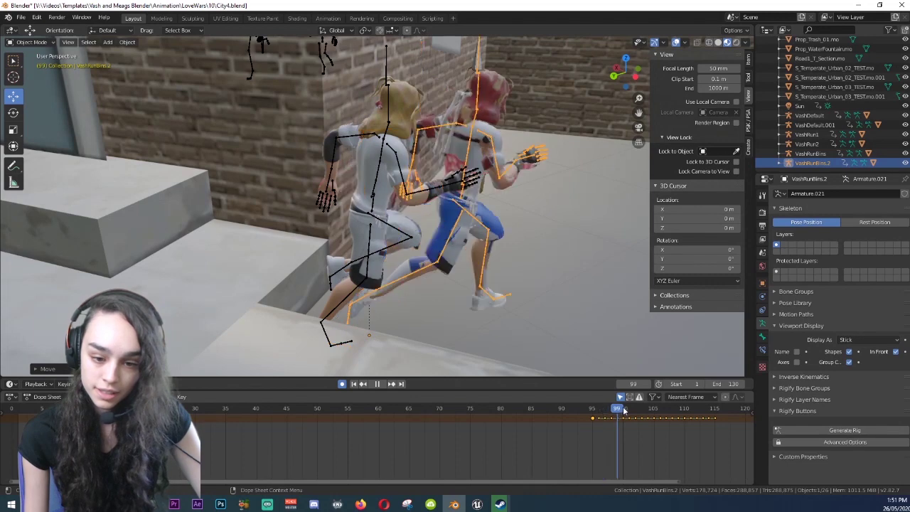
pyautogui.scroll(-3, 500, 254)
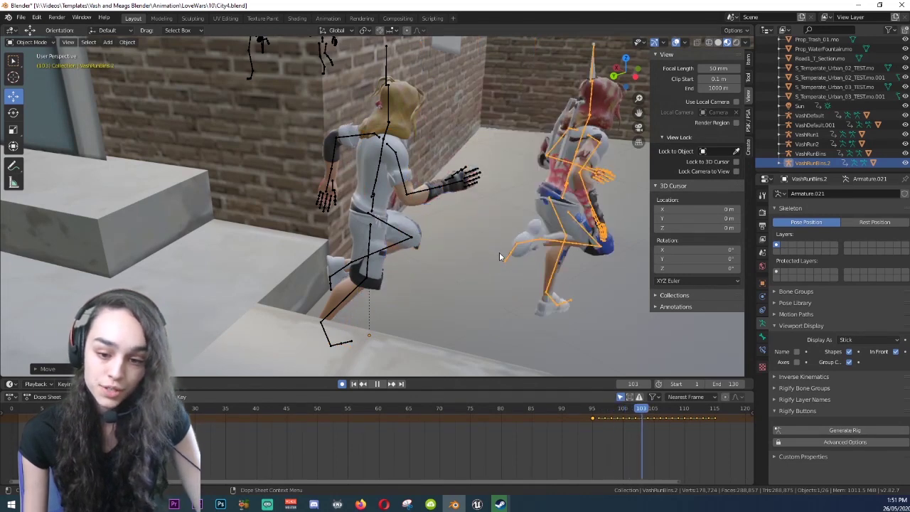
pyautogui.press('space')
pyautogui.moveTo(491, 254); pyautogui.dragTo(364, 272, button='middle')
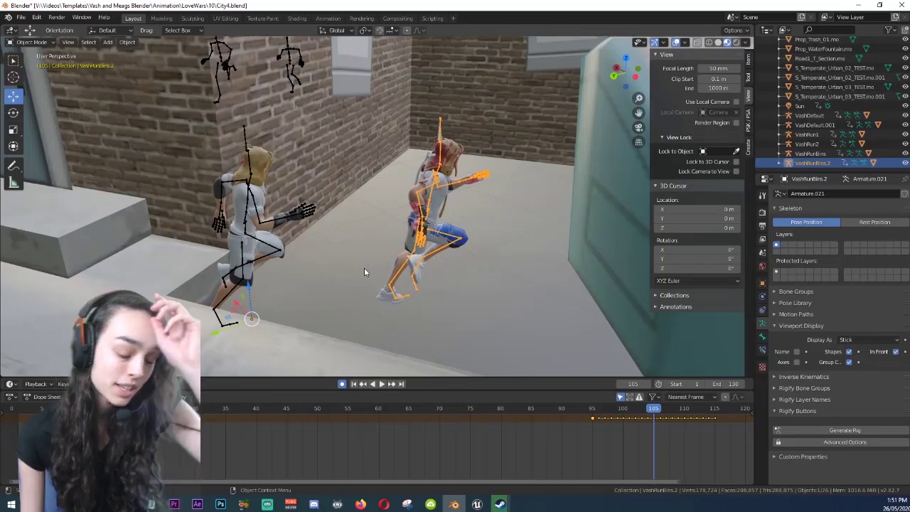
# Step: Delete the imported red-haired character's armature and mesh from the scene
pyautogui.click(442, 136)
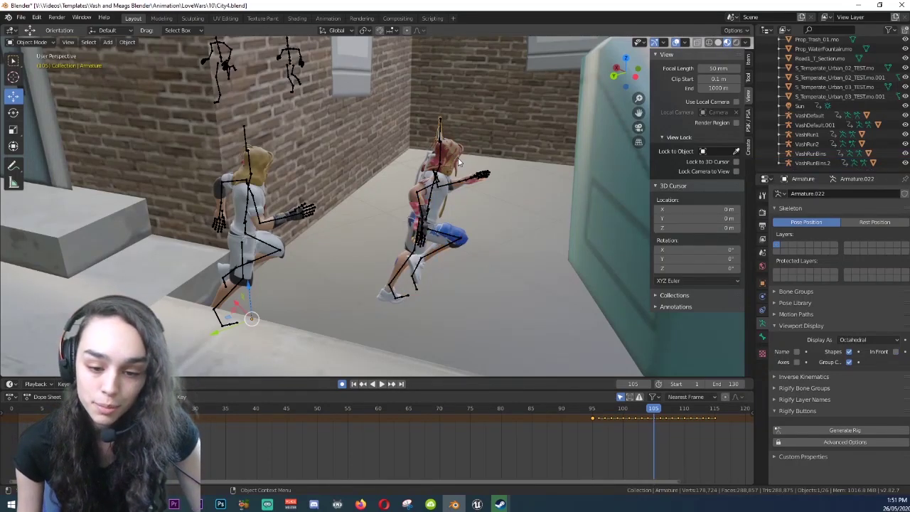
pyautogui.scroll(2, 459, 162)
pyautogui.click(459, 151)
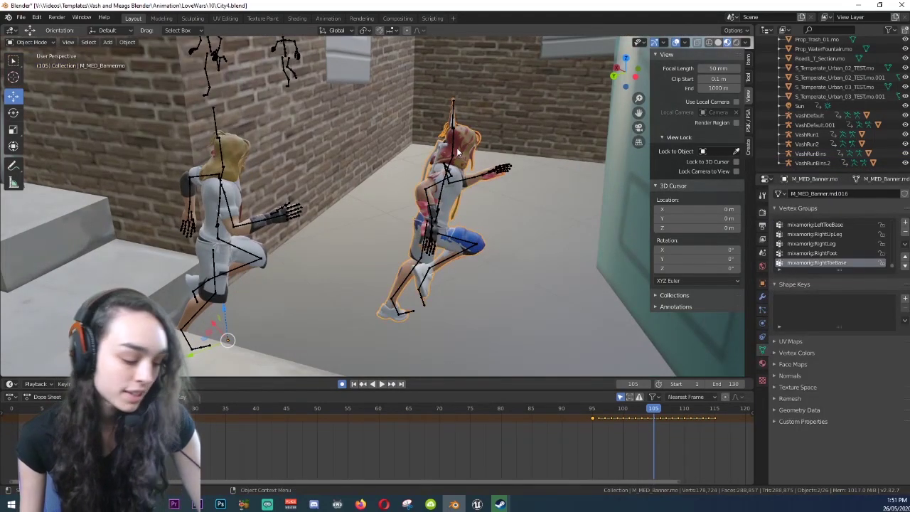
pyautogui.press('Delete')
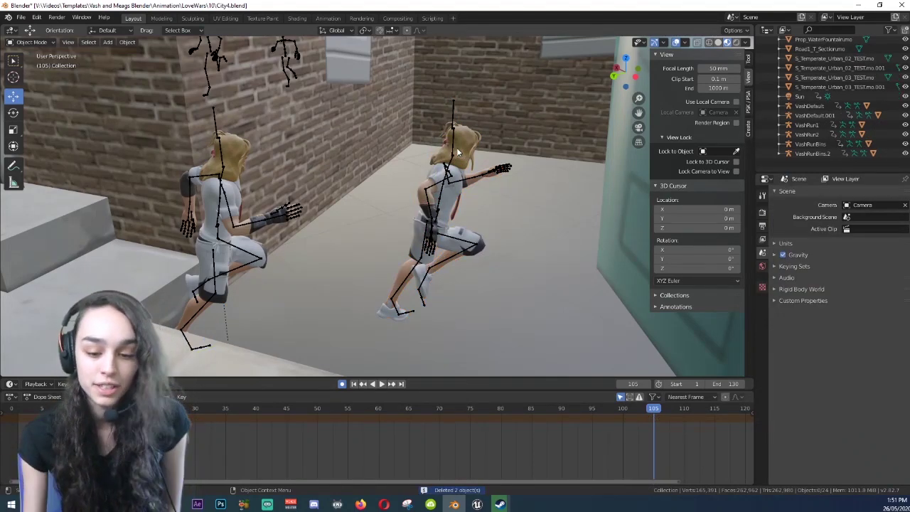
# Step: Select the VashRunBins.2 armature and compare it with the original runner at frames 95 and 94
pyautogui.click(454, 135)
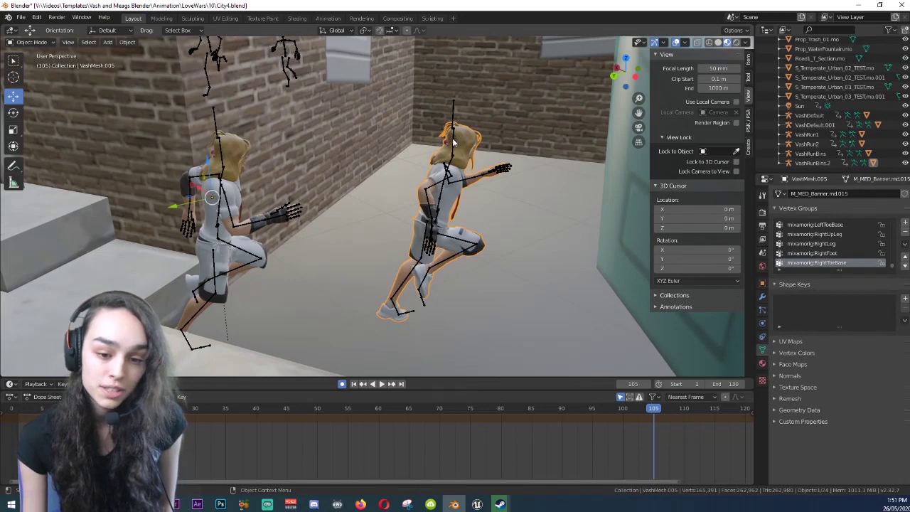
pyautogui.click(453, 142)
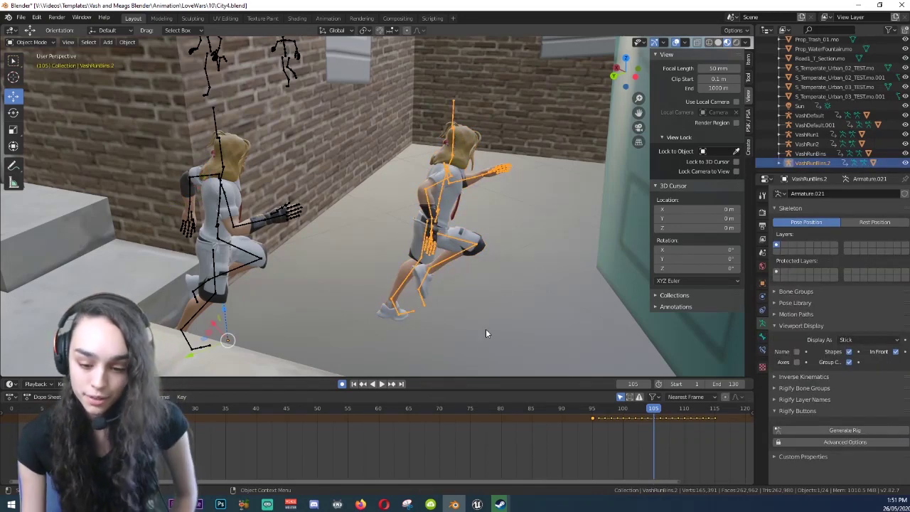
pyautogui.click(594, 410)
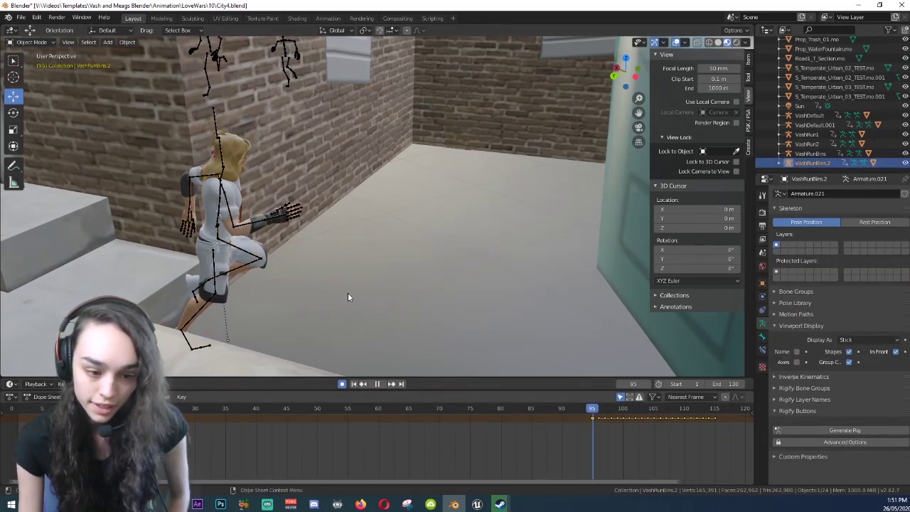
pyautogui.moveTo(348, 292); pyautogui.dragTo(331, 291, button='middle')
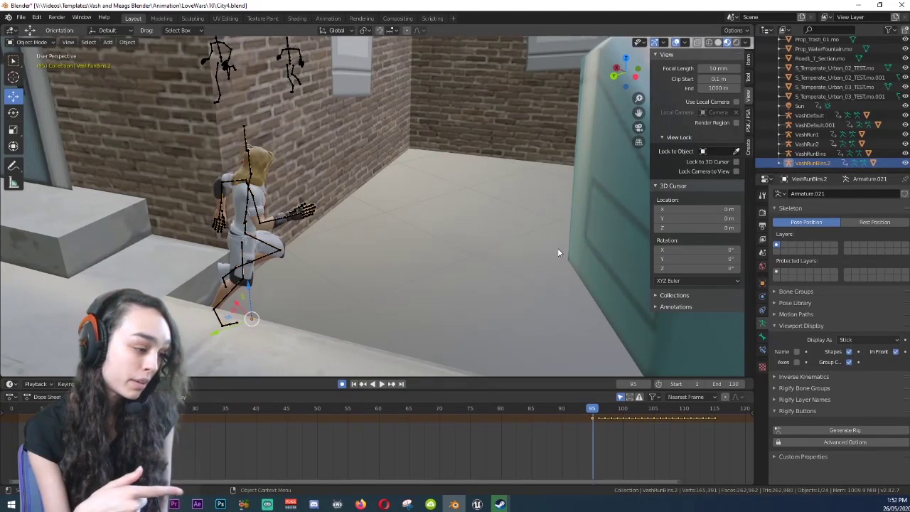
pyautogui.press('Left')
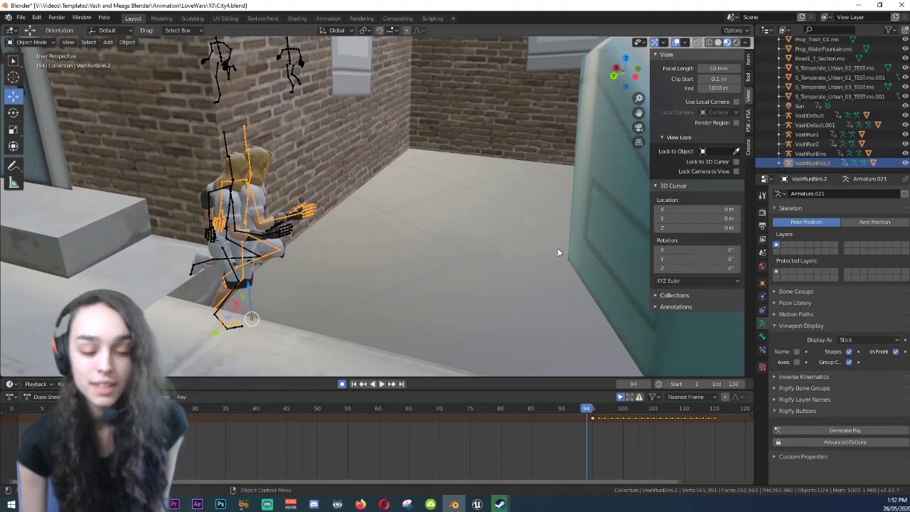
# Step: At frame 94, move the VashRunBins.2 armature well away from the original runner, out into the street
pyautogui.scroll(-5, 327, 179)
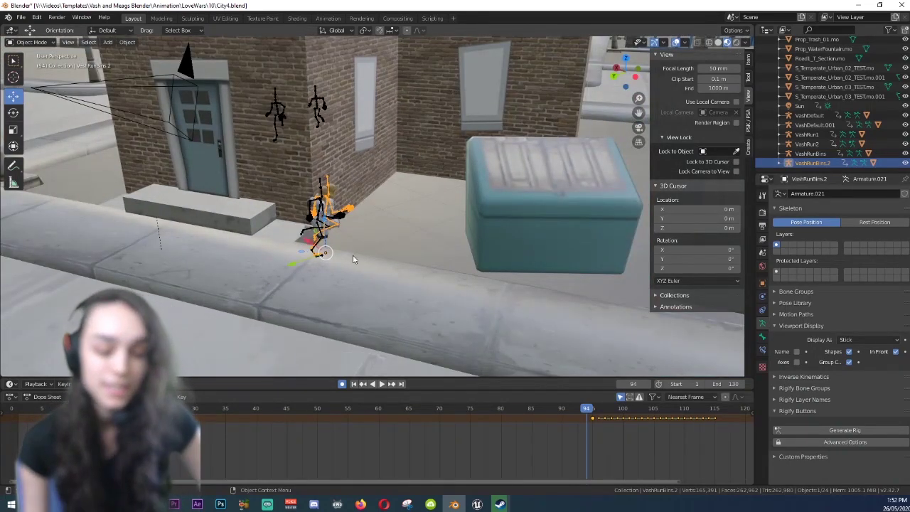
pyautogui.scroll(3, 353, 171)
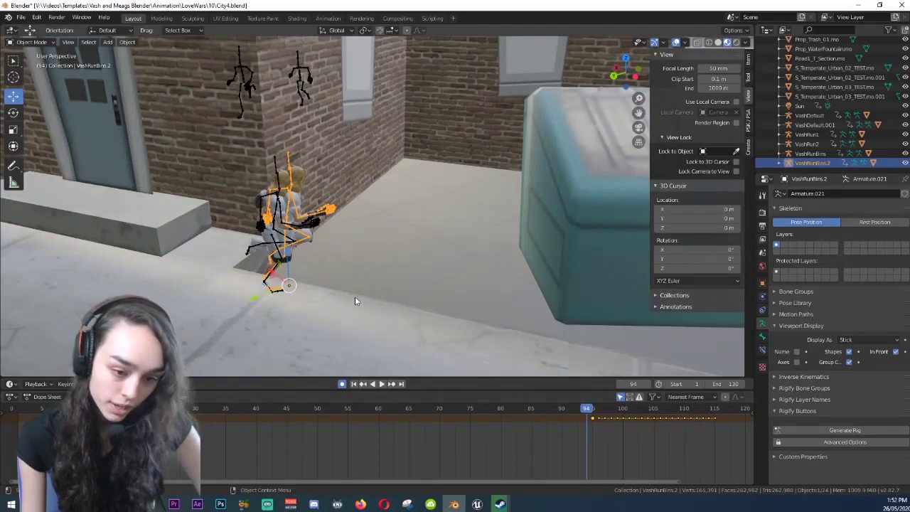
pyautogui.scroll(-6, 337, 281)
pyautogui.moveTo(309, 247); pyautogui.dragTo(210, 279)
pyautogui.scroll(-8, 307, 313)
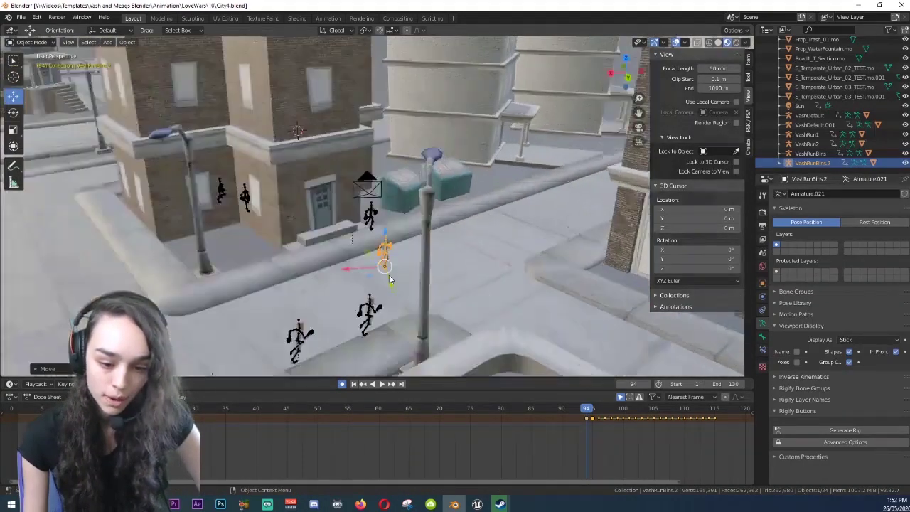
pyautogui.moveTo(389, 280); pyautogui.dragTo(331, 309, button='middle')
pyautogui.moveTo(324, 281); pyautogui.dragTo(296, 339)
pyautogui.scroll(6, 367, 319)
pyautogui.moveTo(368, 317); pyautogui.dragTo(341, 285, button='middle')
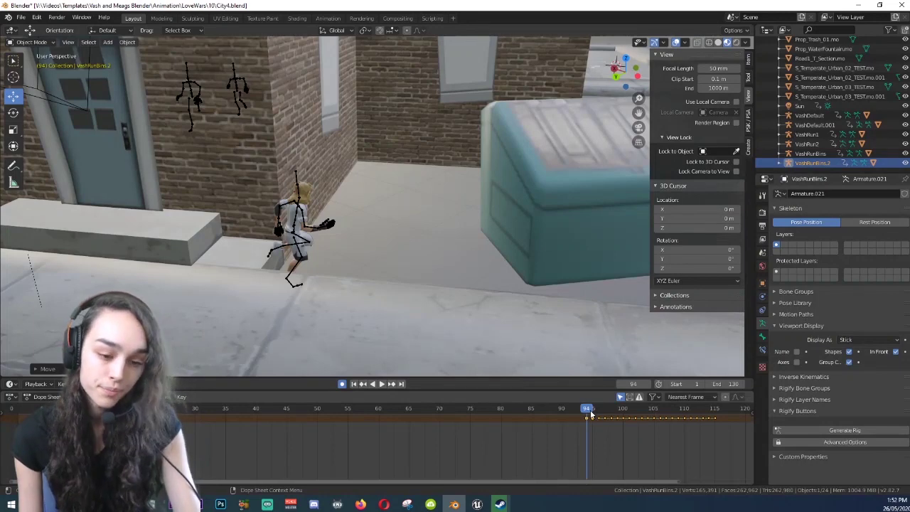
# Step: Step through frames 95 to 99 and play the animation to check where VashRunBins.2 takes over from the original runner
pyautogui.click(591, 411)
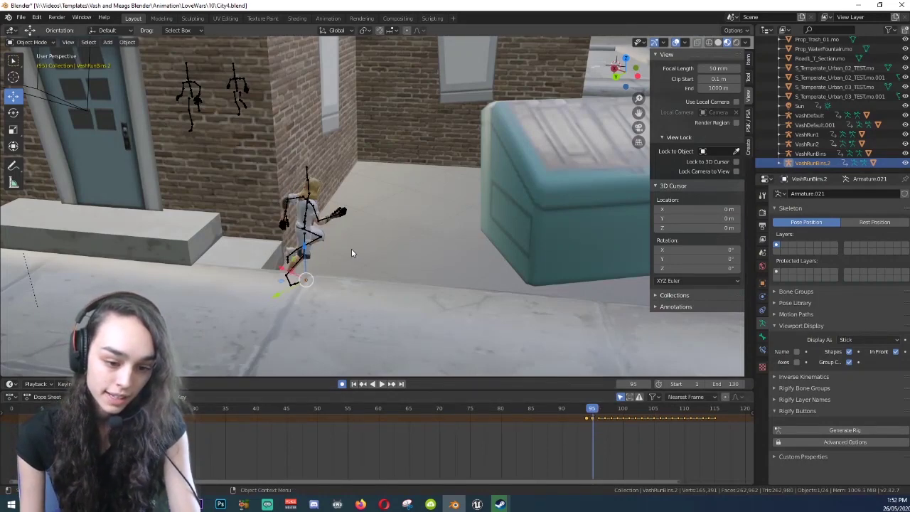
pyautogui.press('Right')
pyautogui.press('Right')
pyautogui.press('Right')
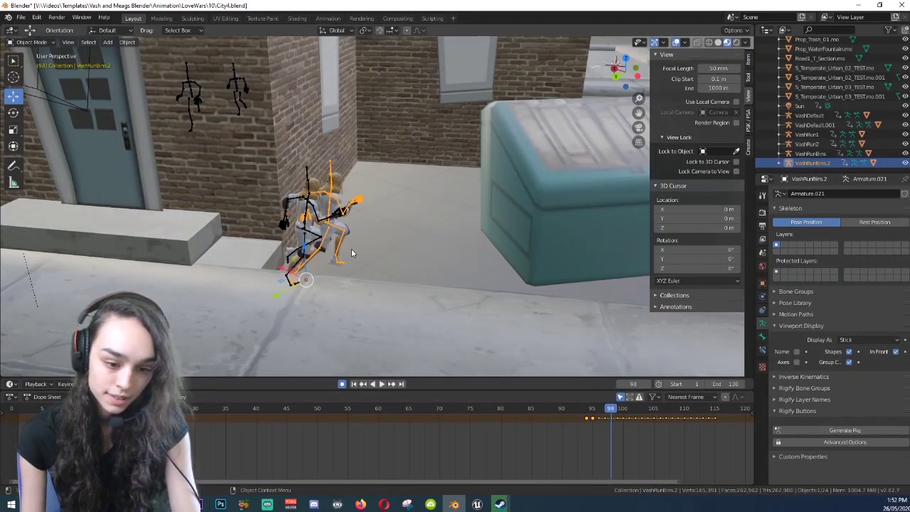
pyautogui.press('Right')
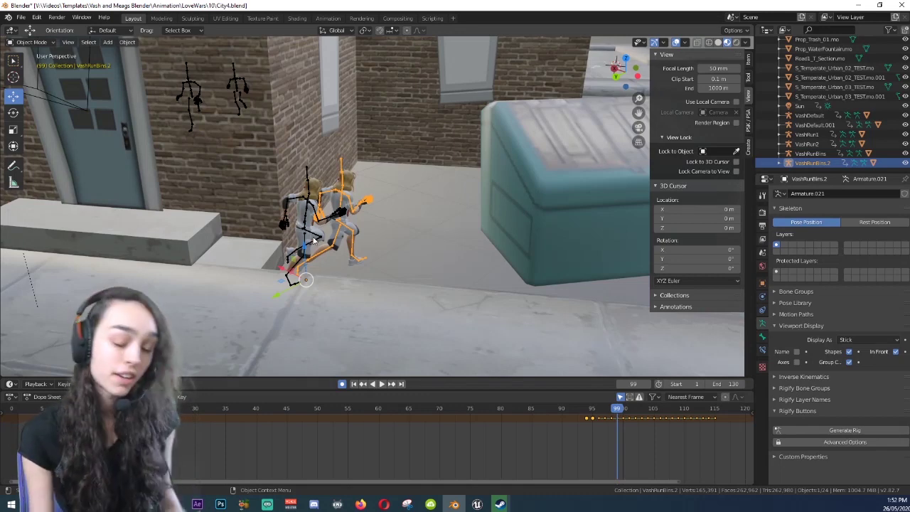
pyautogui.hotkey('shift', 'ctrl', 'space')
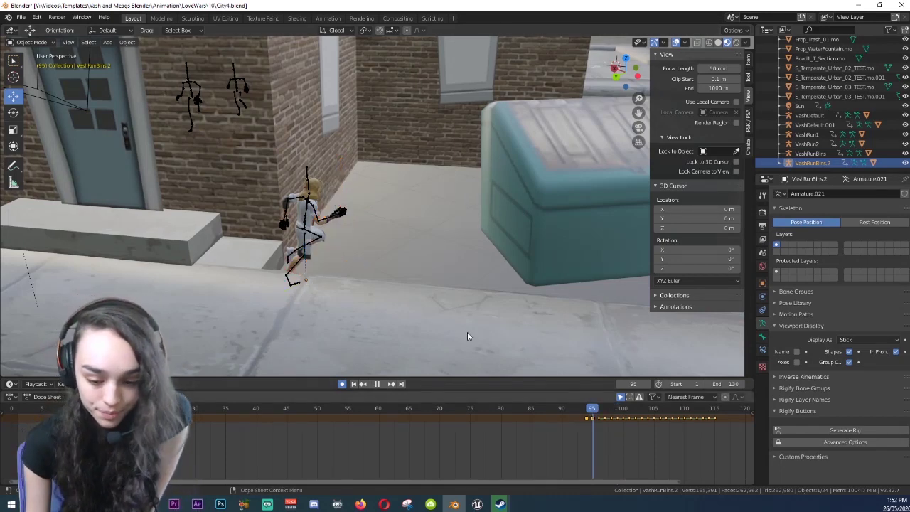
pyautogui.press('Escape')
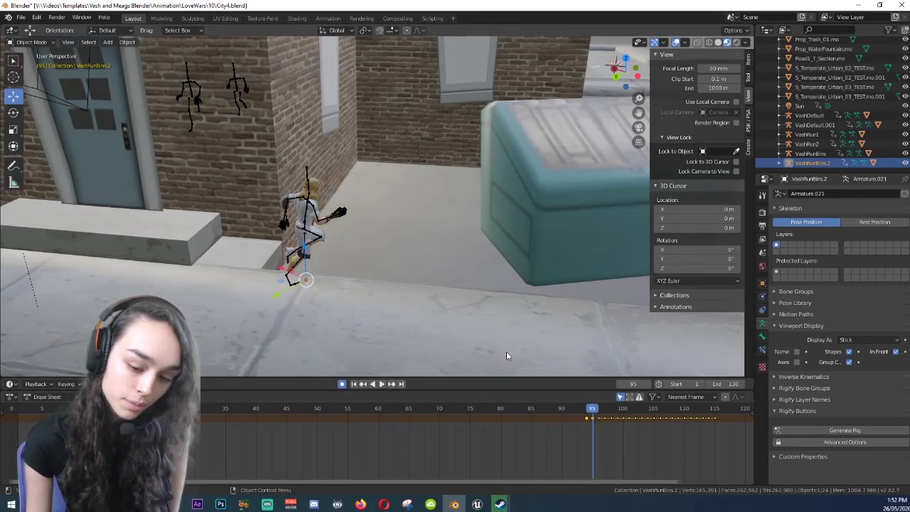
pyautogui.press('space')
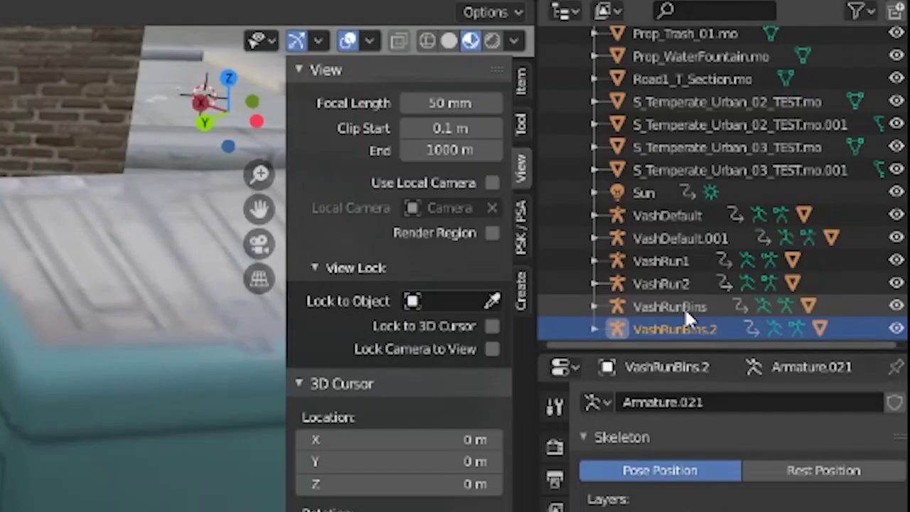
# Step: Select the VashRunBins armature and insert a keyframe for it at frame 76
pyautogui.click(817, 154)
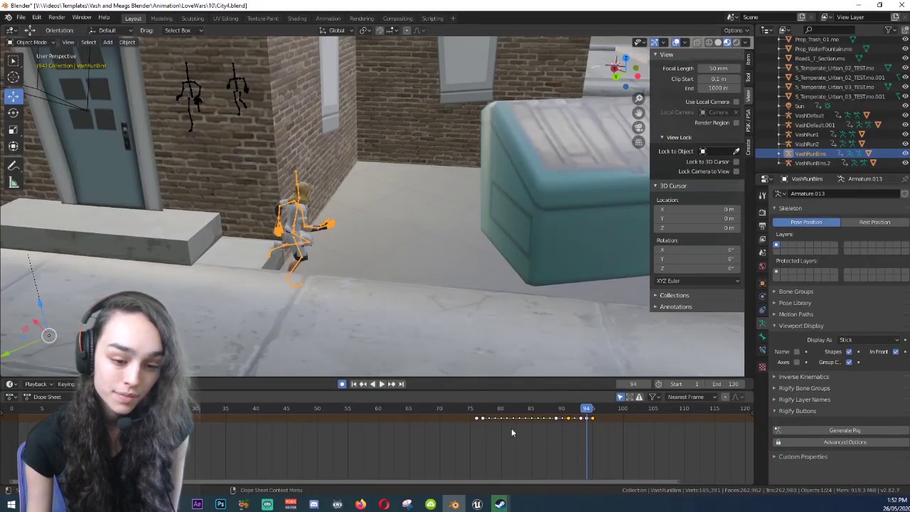
pyautogui.click(475, 409)
pyautogui.press('space')
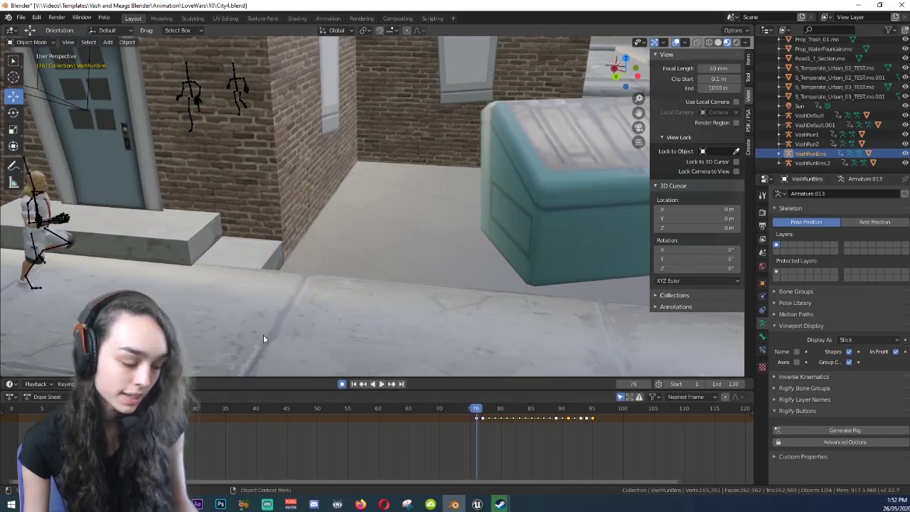
pyautogui.keyDown('shift'); pyautogui.moveTo(176, 304); pyautogui.dragTo(261, 305, button='middle'); pyautogui.keyUp('shift')
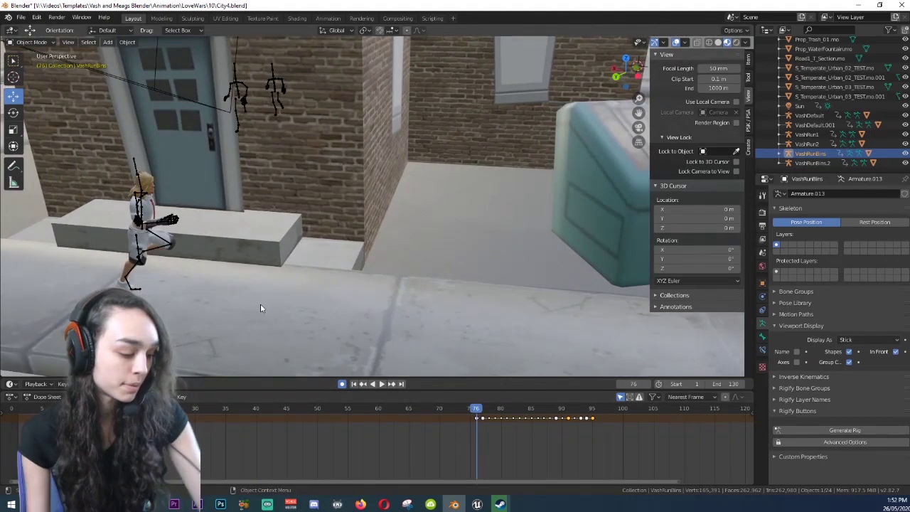
pyautogui.press('i')
pyautogui.click(534, 182)
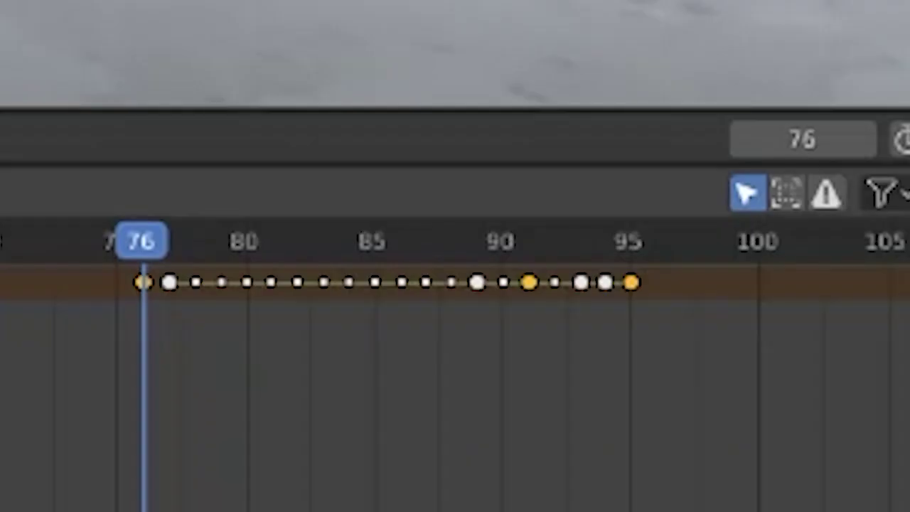
# Step: Compare the poses of VashRunBins around frames 93 to 96 to examine the handover point
pyautogui.click(615, 242)
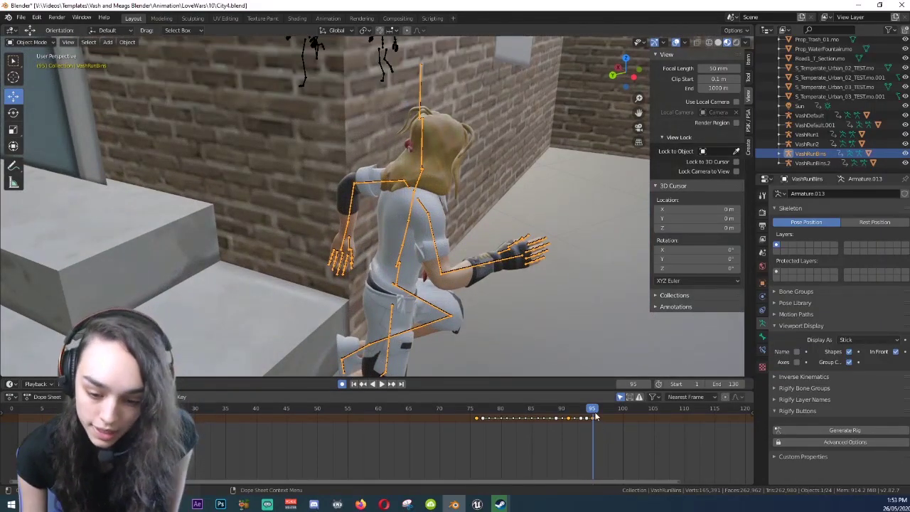
pyautogui.click(599, 410)
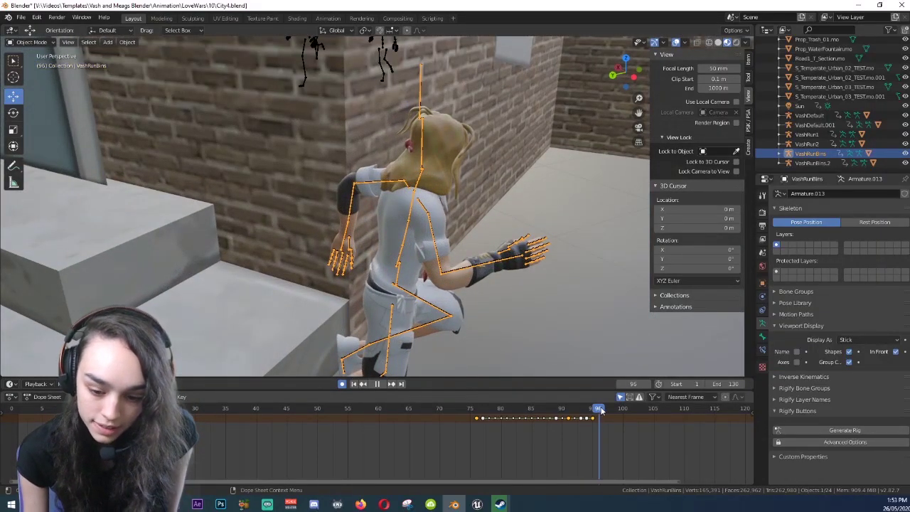
pyautogui.click(592, 410)
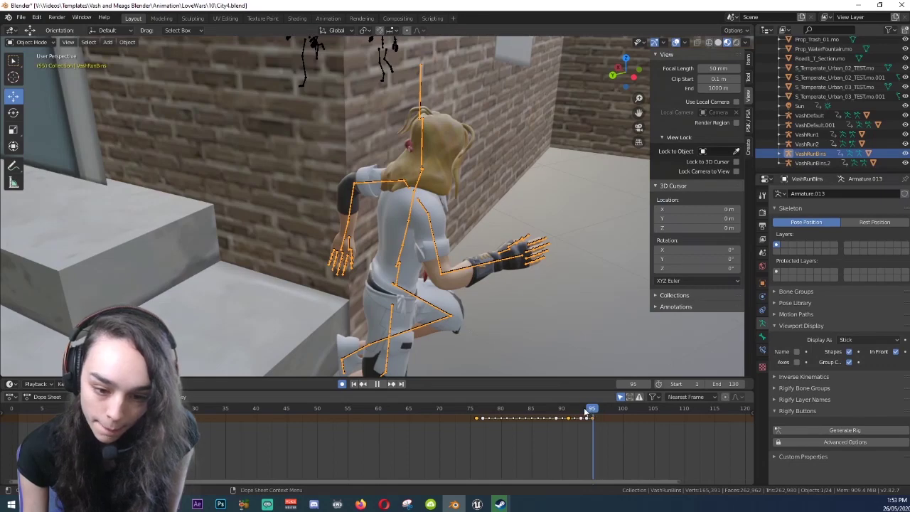
pyautogui.click(586, 411)
pyautogui.click(579, 410)
pyautogui.click(587, 411)
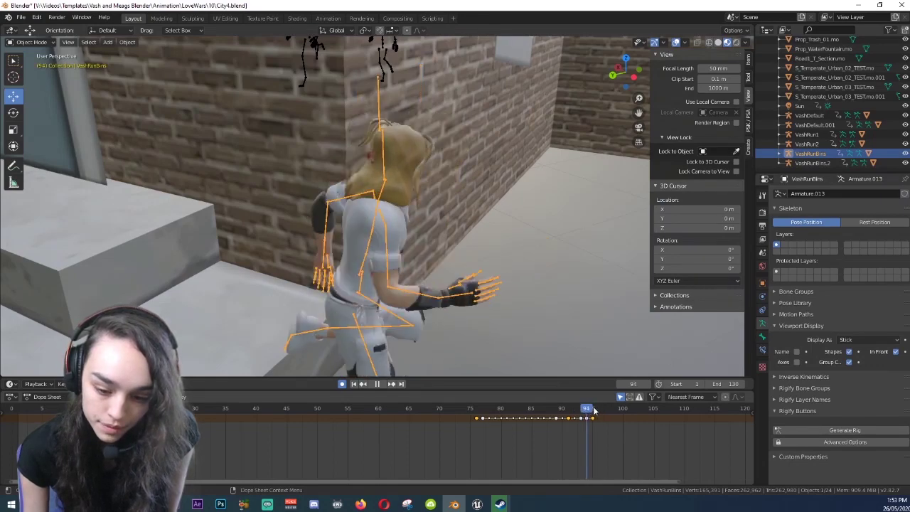
pyautogui.click(594, 410)
pyautogui.moveTo(490, 331)
pyautogui.mouseDown(button='middle')
pyautogui.moveTo(588, 315)
pyautogui.moveTo(497, 333)
pyautogui.mouseUp(button='middle')
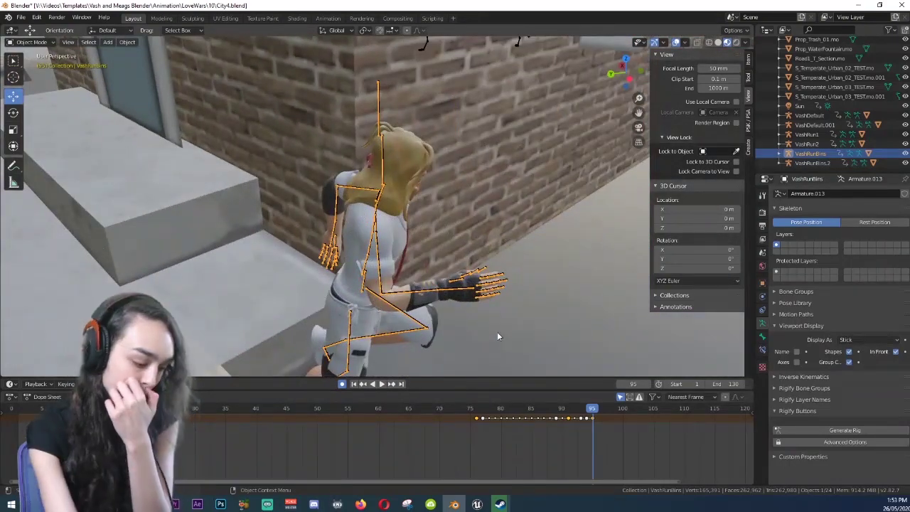
# Step: Insert a keyframe for VashRunBins at frame 94 to hold its position there
pyautogui.press('Left')
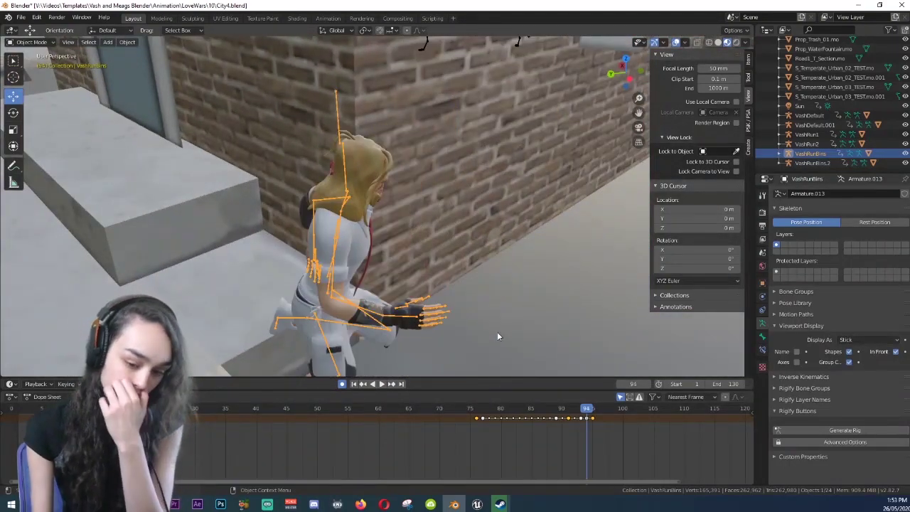
pyautogui.press('i')
pyautogui.click(462, 276)
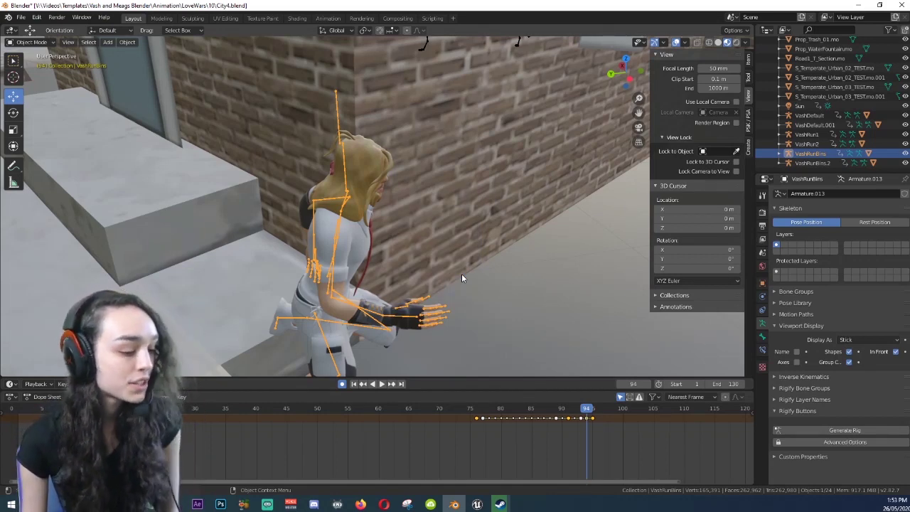
# Step: At frame 95, move VashRunBins along the global Y axis, far away from the second runner
pyautogui.press('Right')
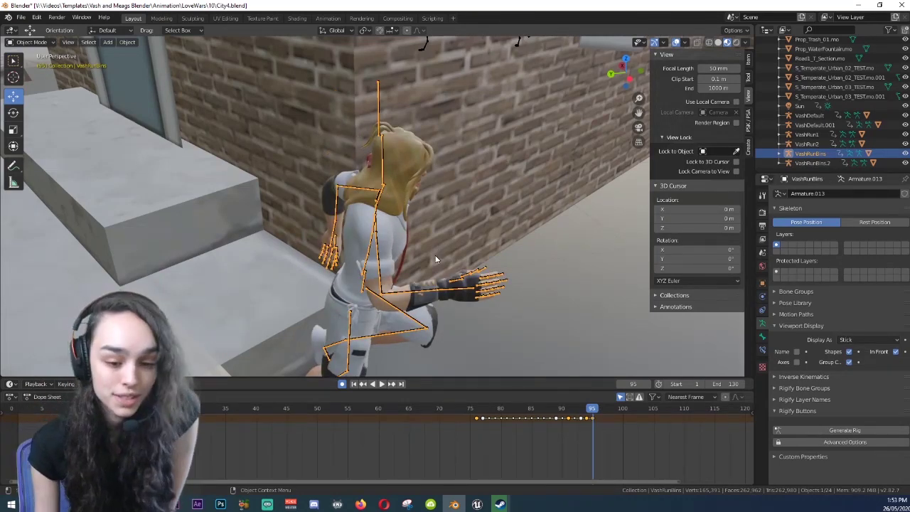
pyautogui.scroll(-9, 435, 262)
pyautogui.hotkey('shift', 'd')
pyautogui.press('y')
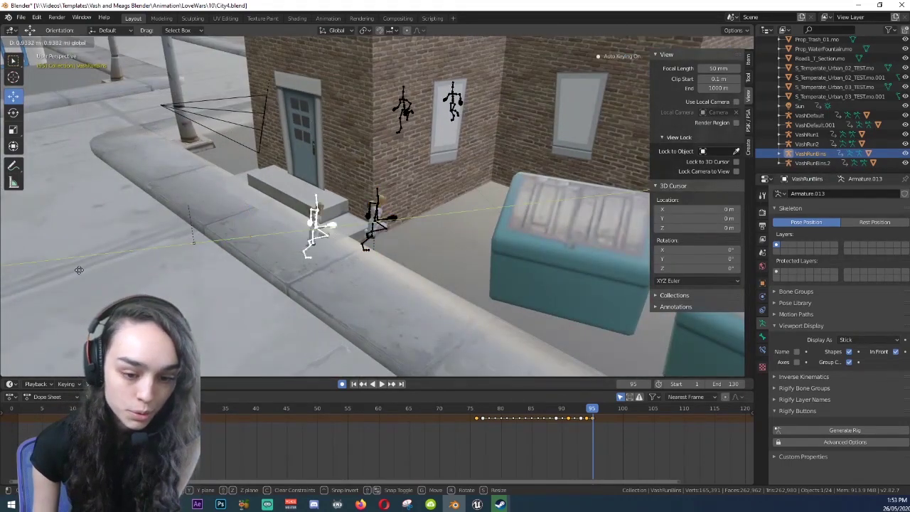
pyautogui.click(619, 325)
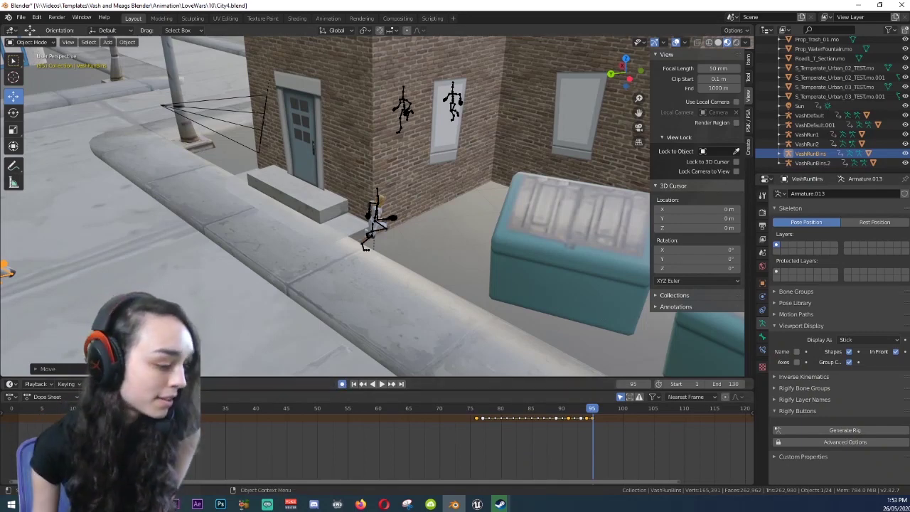
# Step: Play the animation from frame 76 to review the switch between the two runners
pyautogui.moveTo(384, 235); pyautogui.dragTo(418, 229, button='middle')
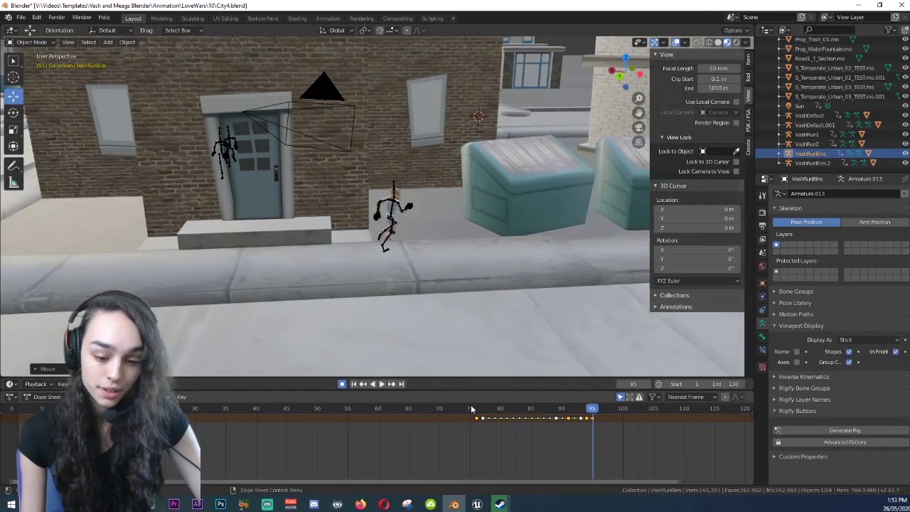
pyautogui.scroll(-6, 327, 308)
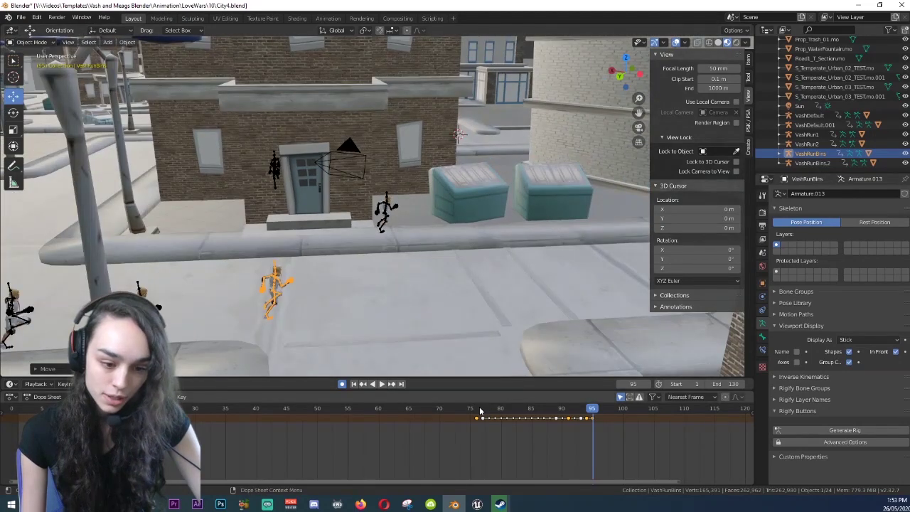
pyautogui.click(476, 409)
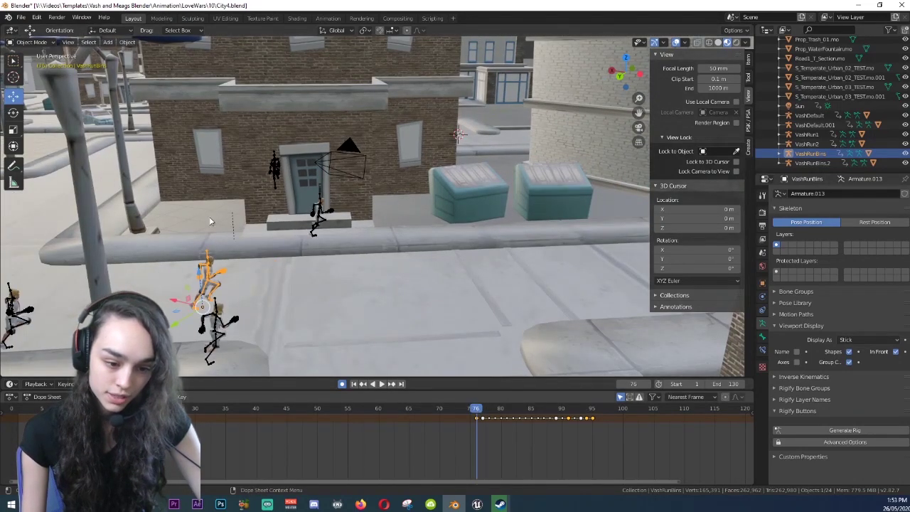
pyautogui.scroll(5, 208, 243)
pyautogui.press('space')
pyautogui.moveTo(209, 243); pyautogui.dragTo(208, 236, button='middle')
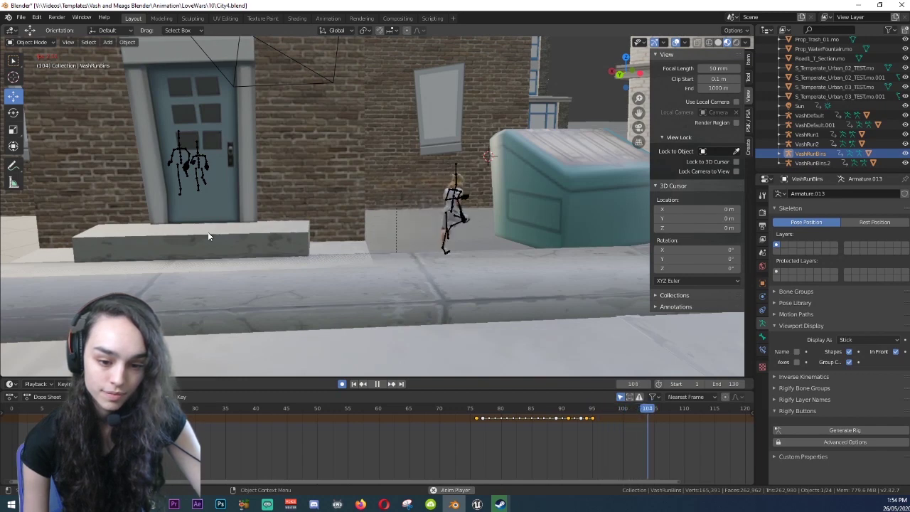
pyautogui.press('space')
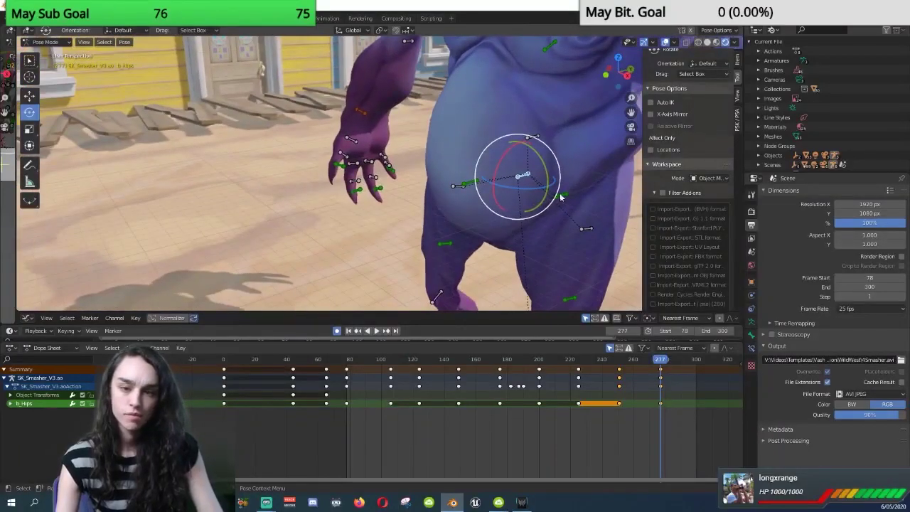
# Step: Rotate the b_Butt bone of the purple Smasher character at frame 277
pyautogui.moveTo(549, 218); pyautogui.dragTo(457, 241, button='middle')
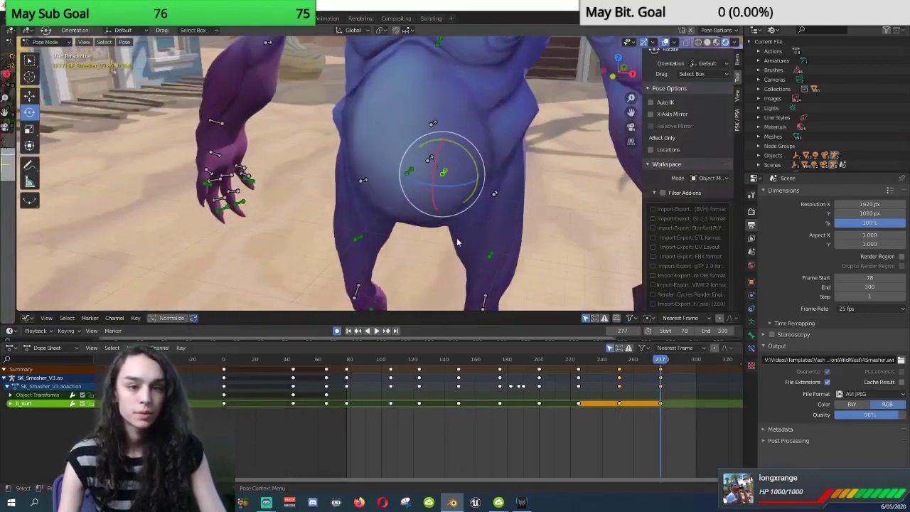
pyautogui.moveTo(475, 207); pyautogui.dragTo(484, 195)
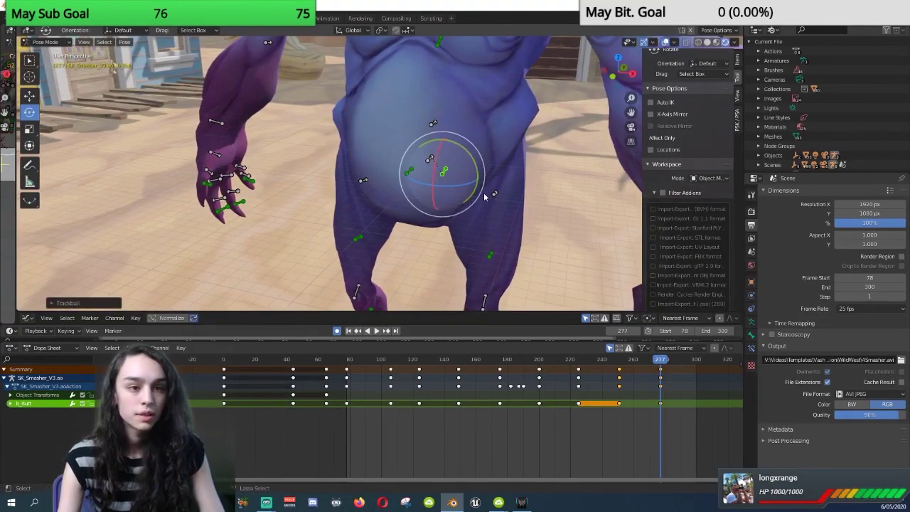
pyautogui.moveTo(483, 193); pyautogui.dragTo(398, 217, button='middle')
pyautogui.moveTo(419, 212); pyautogui.dragTo(420, 212)
pyautogui.moveTo(420, 212); pyautogui.dragTo(533, 224, button='middle')
pyautogui.scroll(4, 500, 223)
# Step: Select the Smasher's b_Spine_01 bone at frame 277 and rotate it slightly
pyautogui.click(396, 168)
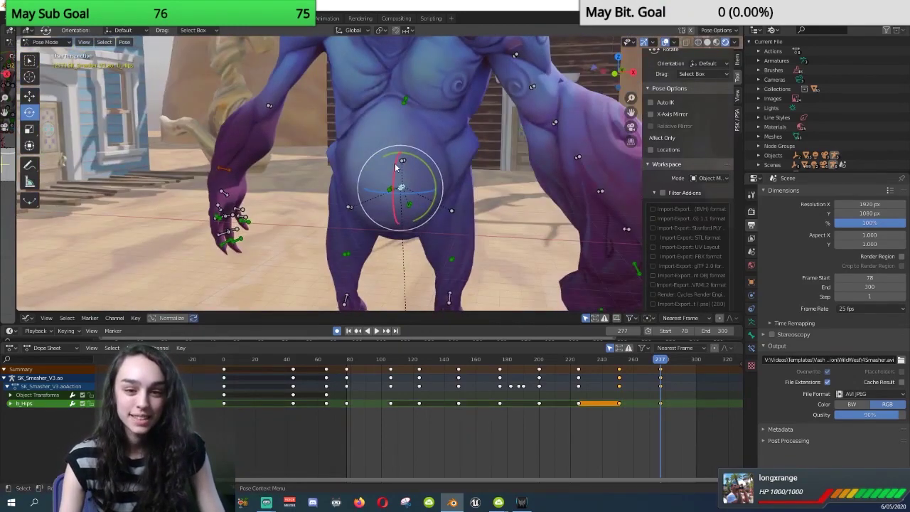
pyautogui.click(401, 162)
pyautogui.moveTo(455, 225); pyautogui.dragTo(388, 241, button='middle')
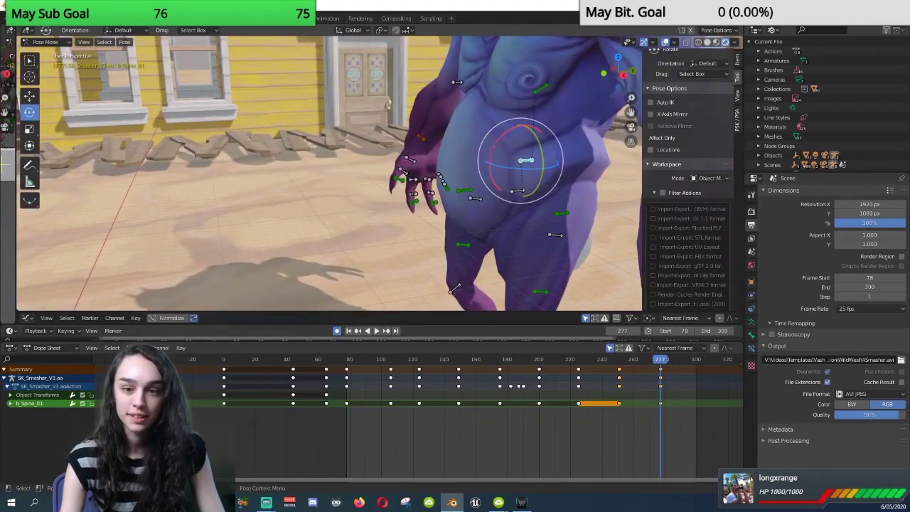
pyautogui.moveTo(523, 162)
pyautogui.mouseDown()
pyautogui.moveTo(539, 142)
pyautogui.moveTo(529, 146)
pyautogui.mouseUp()
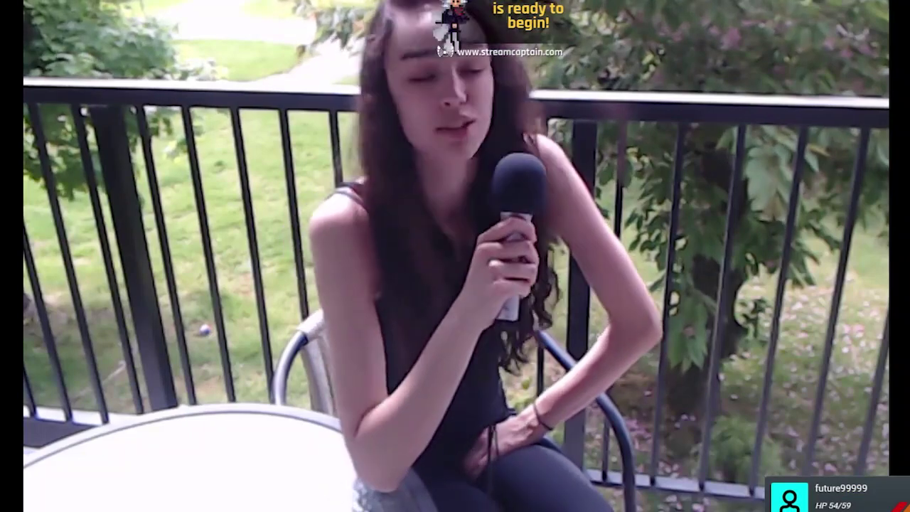